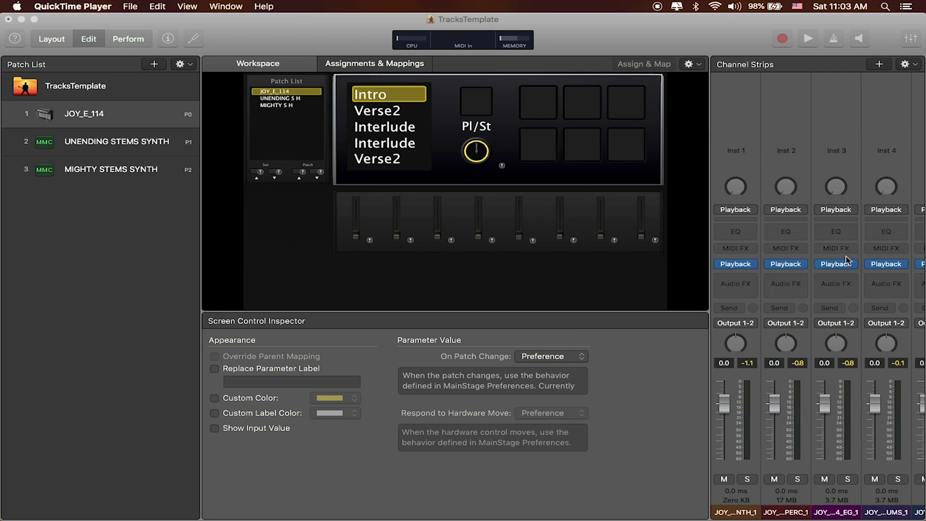
# - Solo the Inst 6 stem channel strip in the JOY_E_114 patch
pyautogui.hscroll(5, 846, 259)
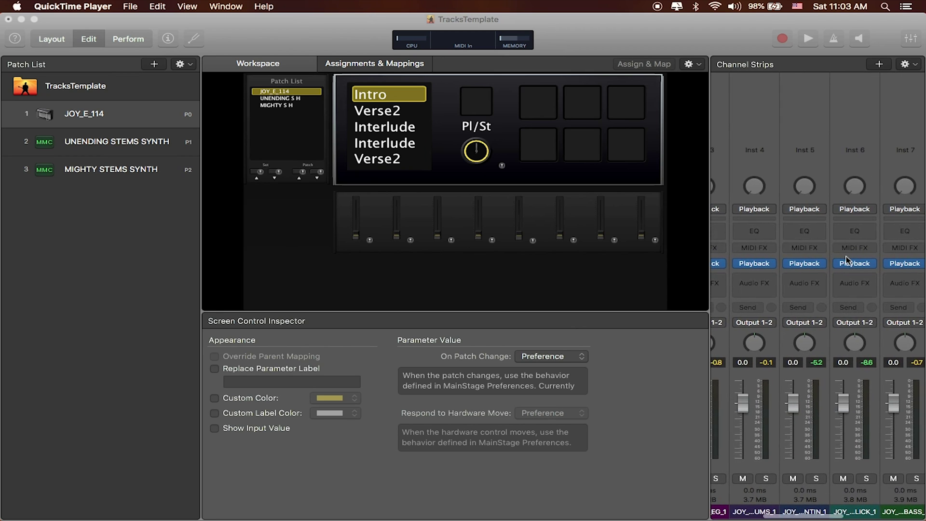
pyautogui.hscroll(2, 847, 261)
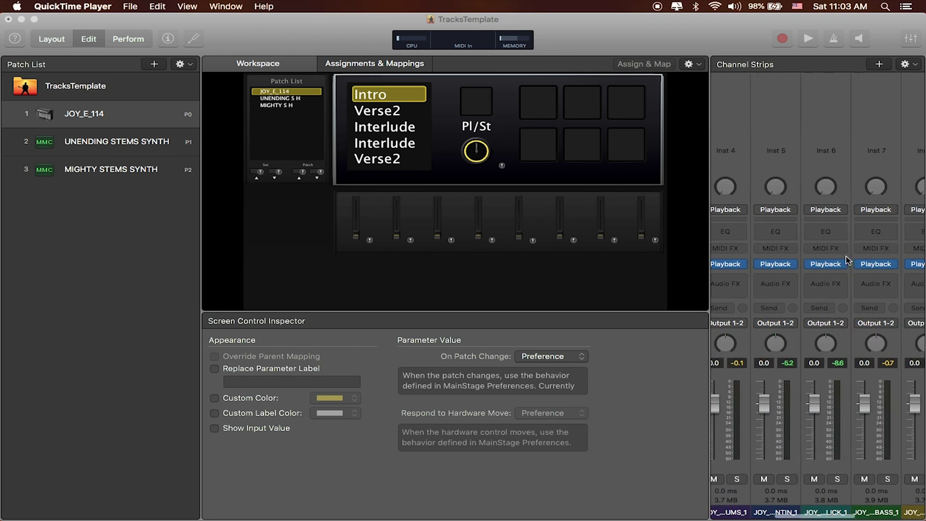
pyautogui.click(837, 480)
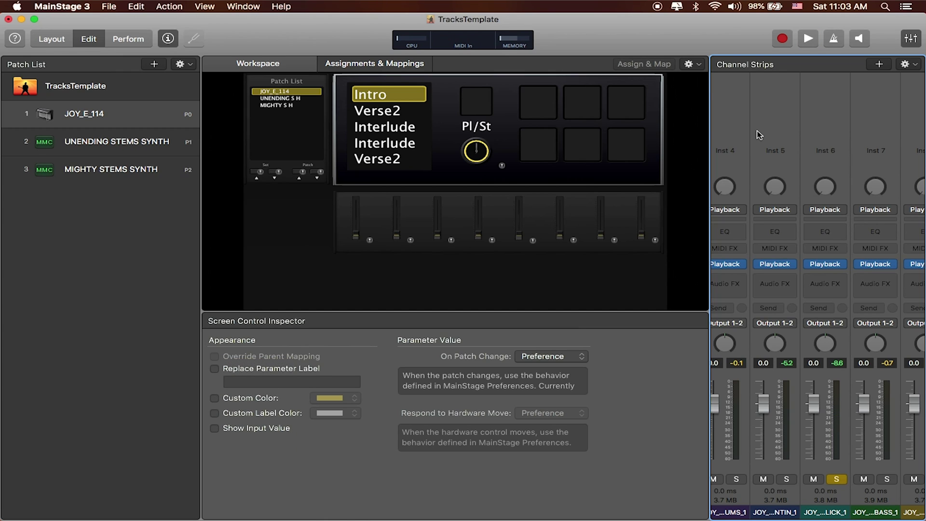
# - Switch Inst 6 from solo to mute, then turn on the metronome and start playback
pyautogui.click(760, 135)
pyautogui.click(837, 480)
pyautogui.click(812, 479)
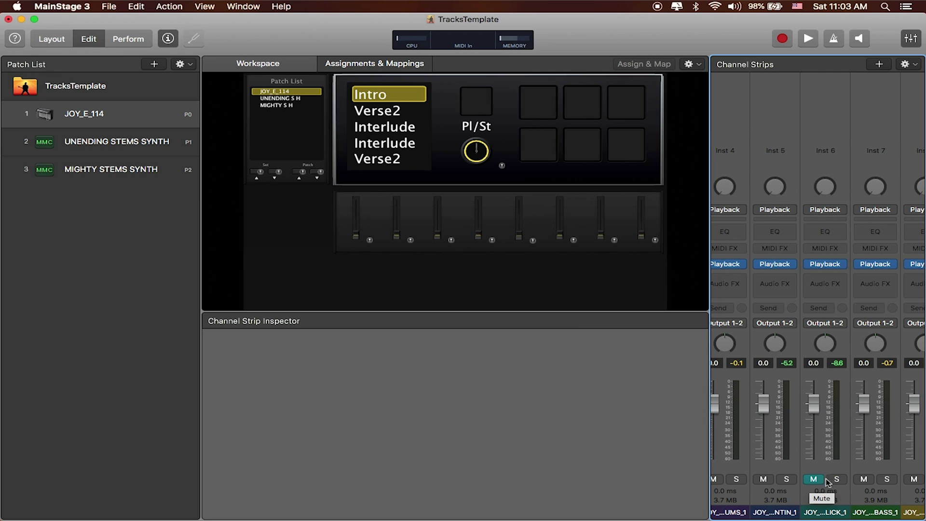
pyautogui.click(832, 39)
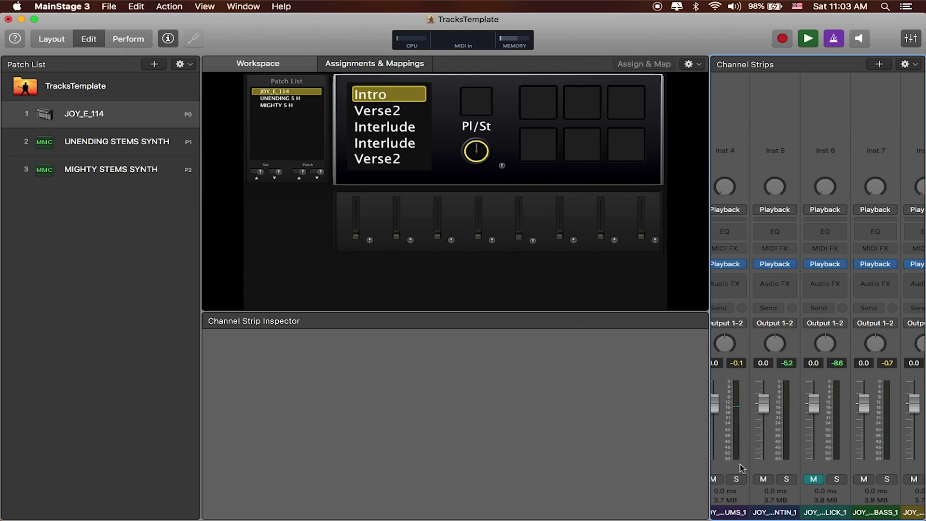
# - Mute the Inst 4, Inst 1 and Inst 5 stems
pyautogui.click(716, 482)
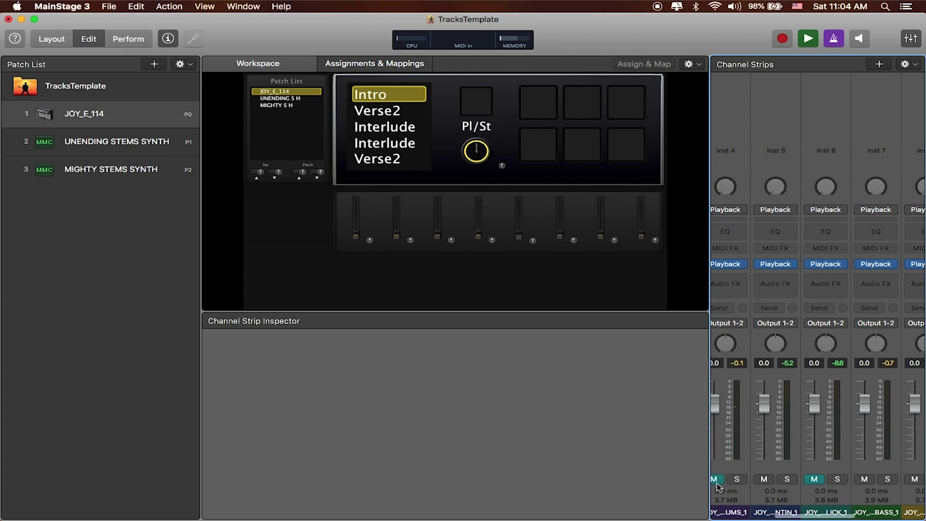
pyautogui.hscroll(-5, 717, 483)
pyautogui.click(725, 480)
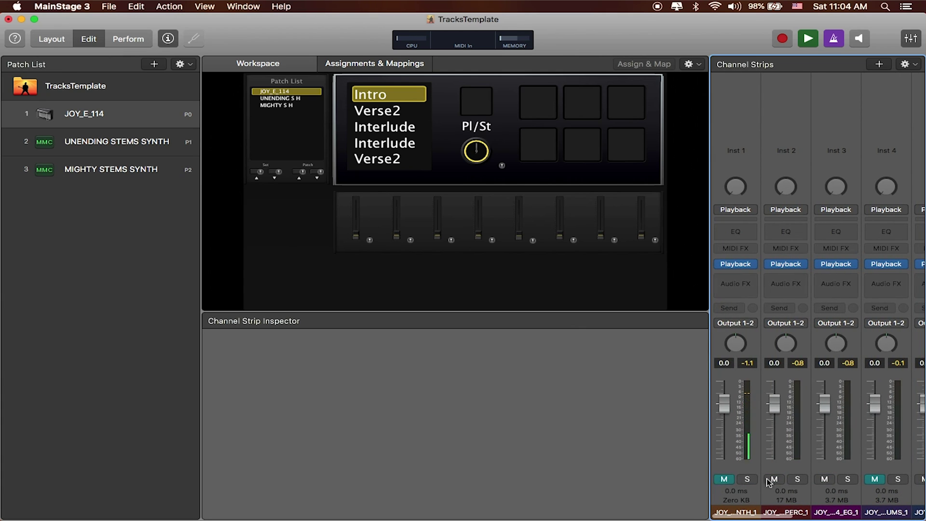
pyautogui.hscroll(3, 772, 479)
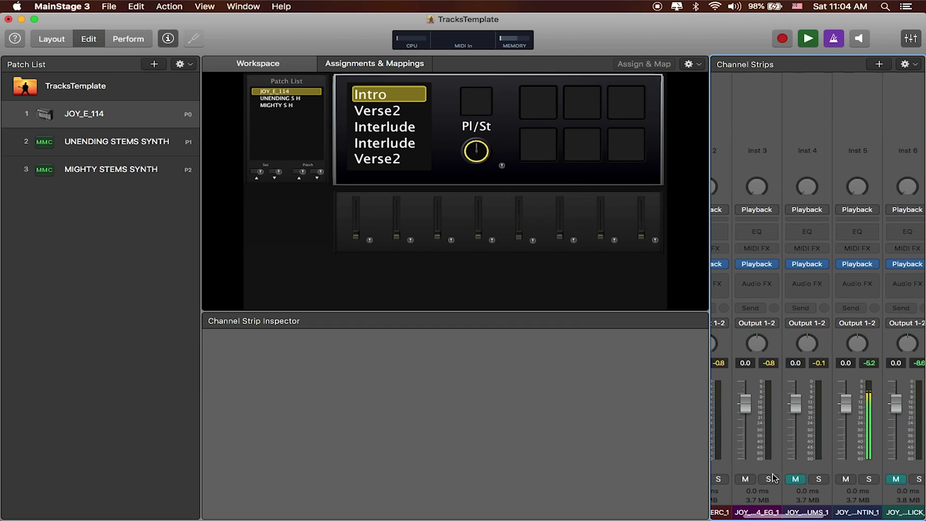
pyautogui.click(846, 480)
pyautogui.click(846, 479)
pyautogui.hscroll(3, 839, 478)
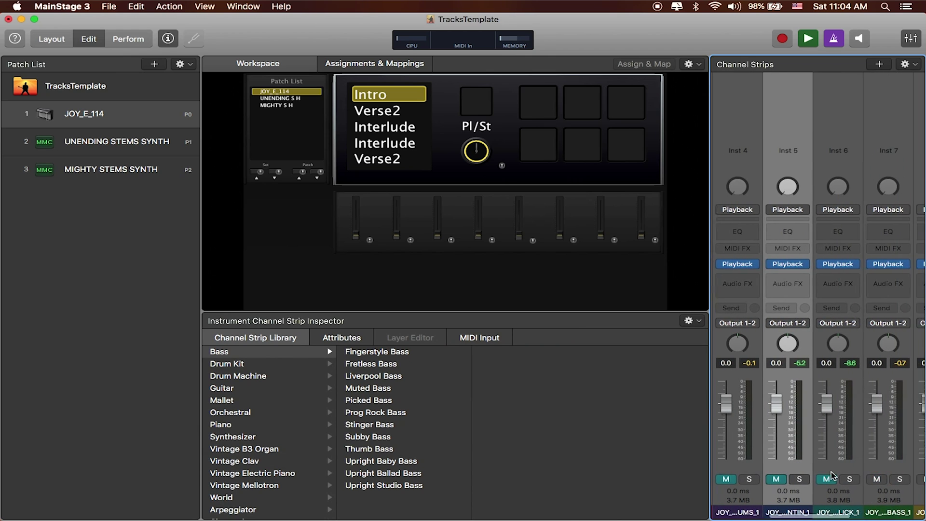
pyautogui.hscroll(2, 831, 476)
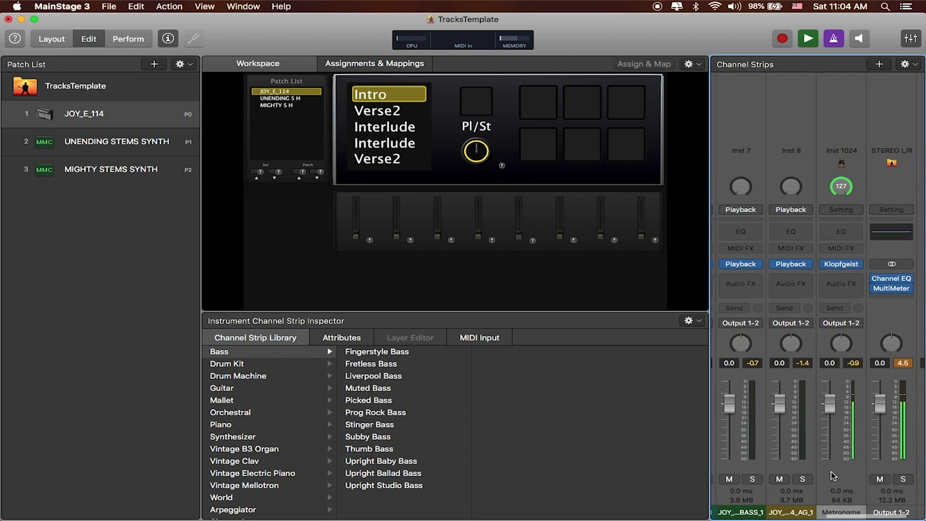
# - Set the Klopfgeist metronome's Tune to 12 semitones and Tonality to 0.89
pyautogui.click(820, 266)
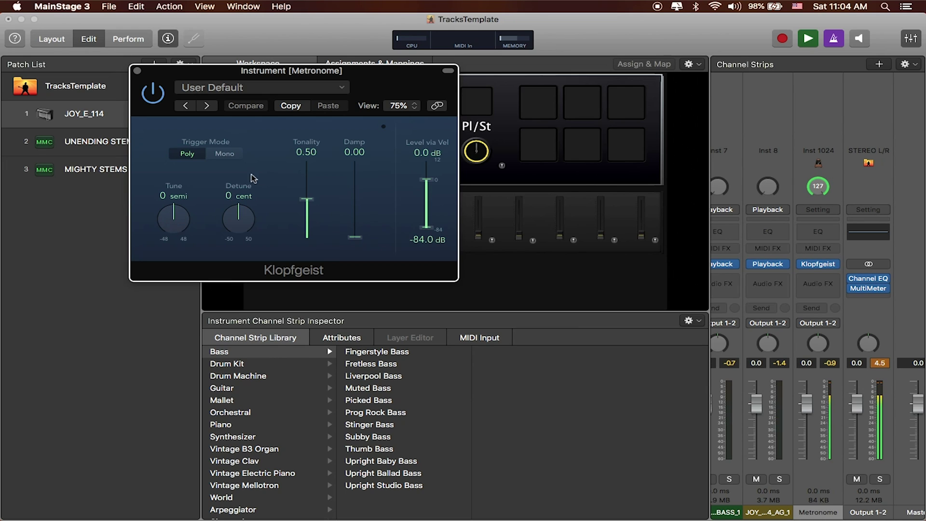
pyautogui.moveTo(174, 229); pyautogui.dragTo(177, 206)
pyautogui.moveTo(307, 198); pyautogui.dragTo(307, 169)
pyautogui.moveTo(177, 220); pyautogui.dragTo(178, 217)
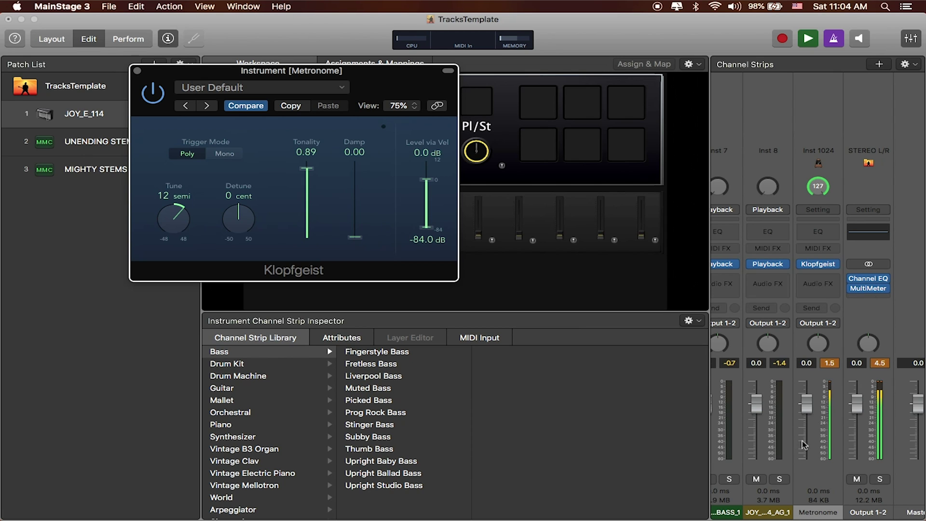
# - Toggle Inst 6 from solo back to mute, stop playback, and move the Klopfgeist window aside
pyautogui.hscroll(-2, 805, 427)
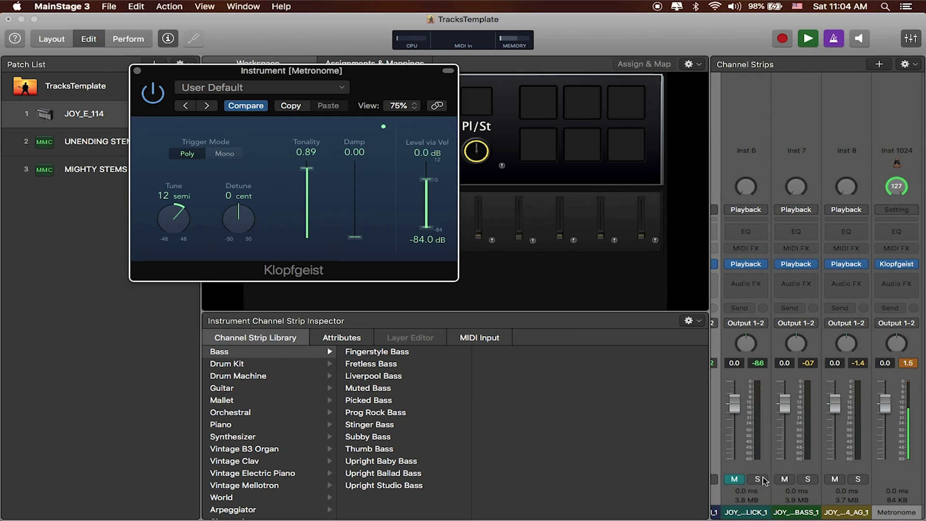
pyautogui.click(758, 479)
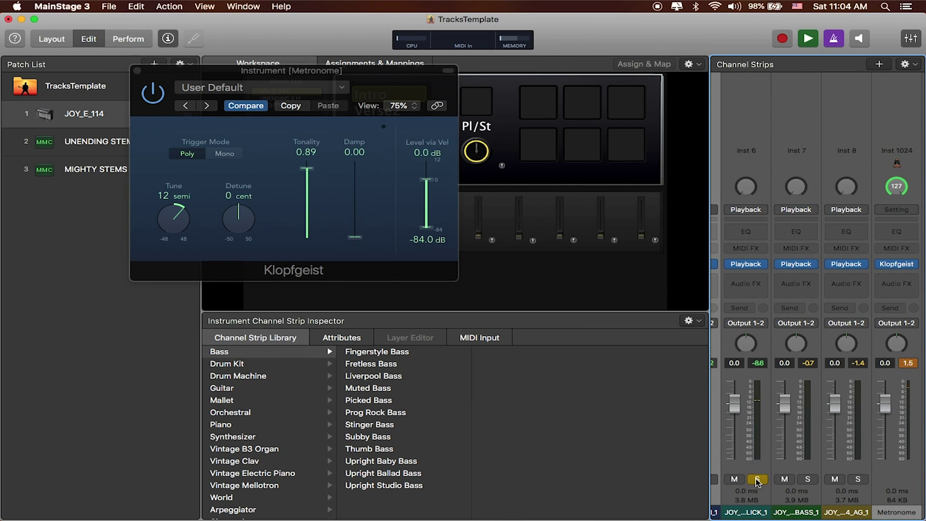
pyautogui.click(757, 479)
pyautogui.hscroll(3, 796, 481)
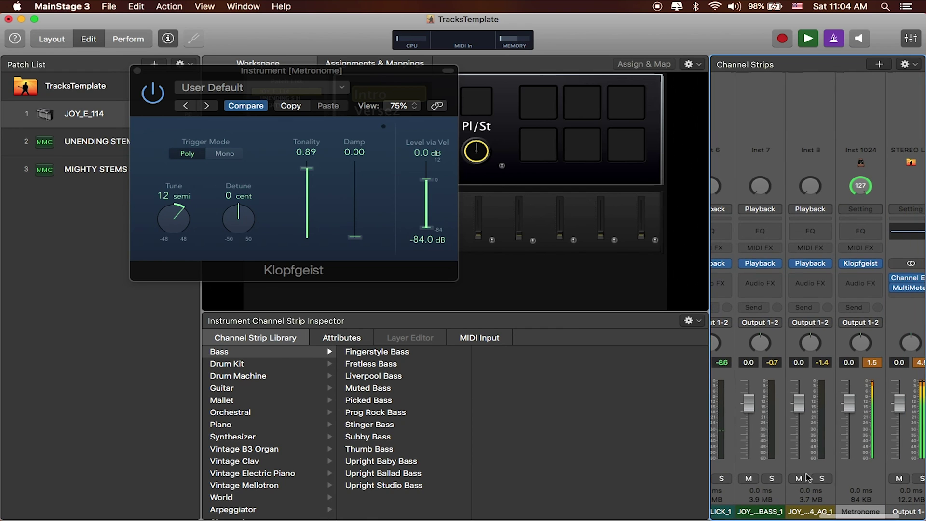
pyautogui.press('space')
pyautogui.moveTo(162, 73); pyautogui.dragTo(258, 81)
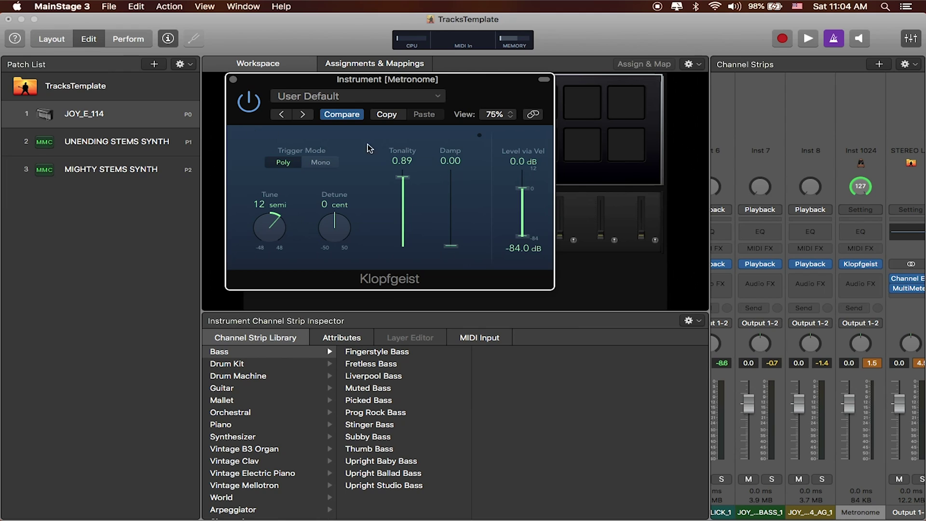
# - Close the Klopfgeist window and switch the metronome off
pyautogui.click(233, 80)
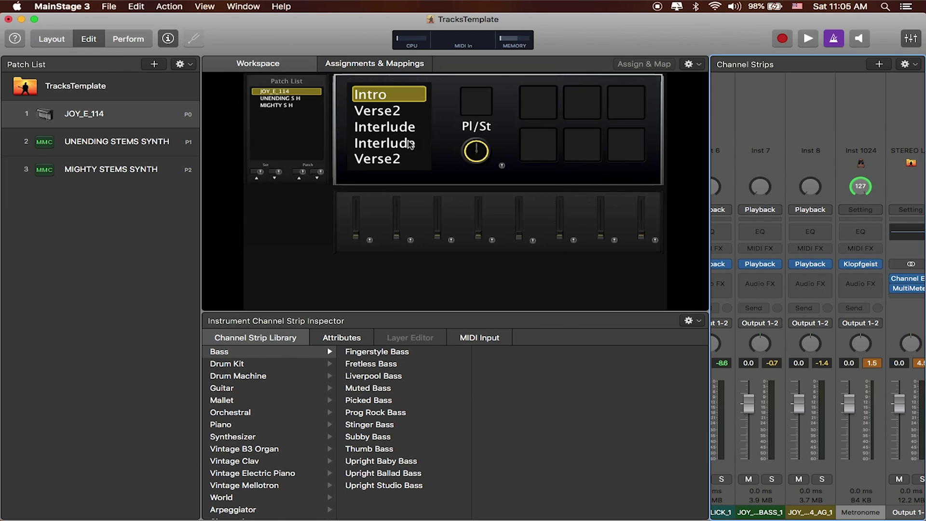
pyautogui.click(834, 40)
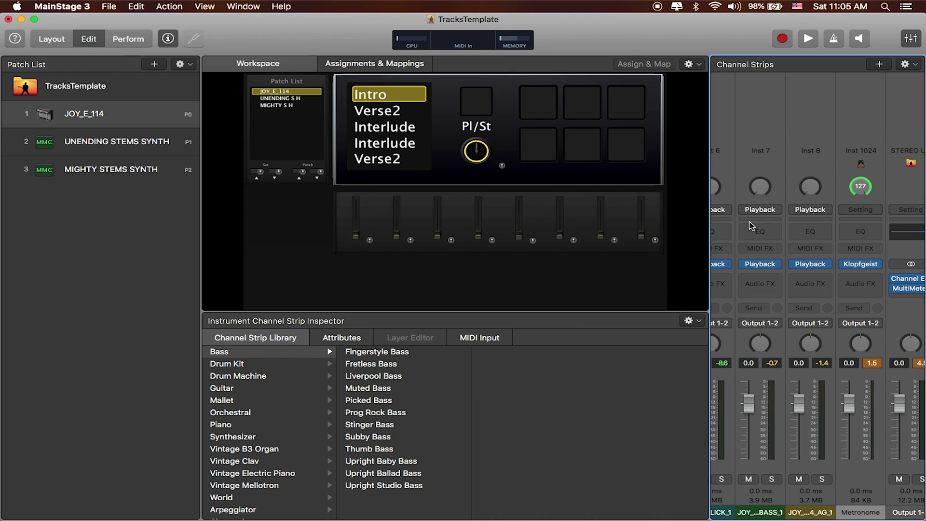
pyautogui.hscroll(-3, 843, 191)
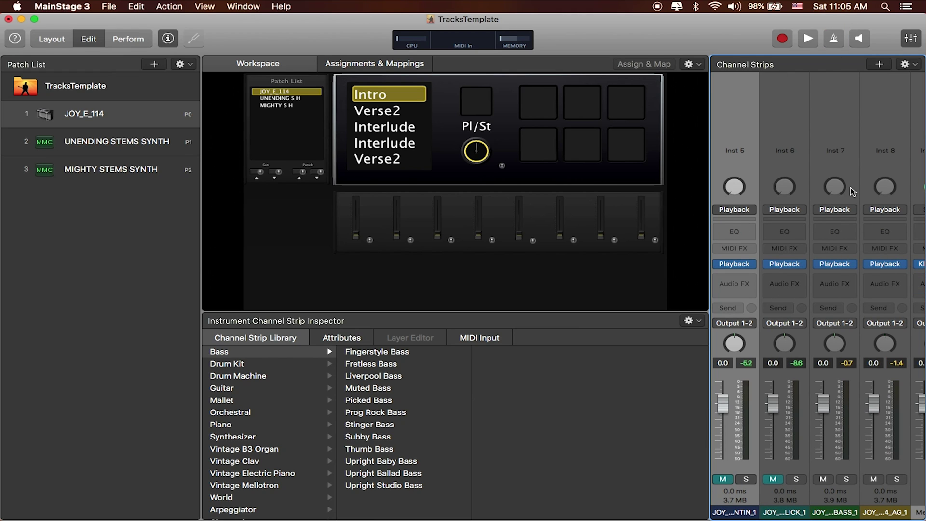
pyautogui.hscroll(2, 843, 162)
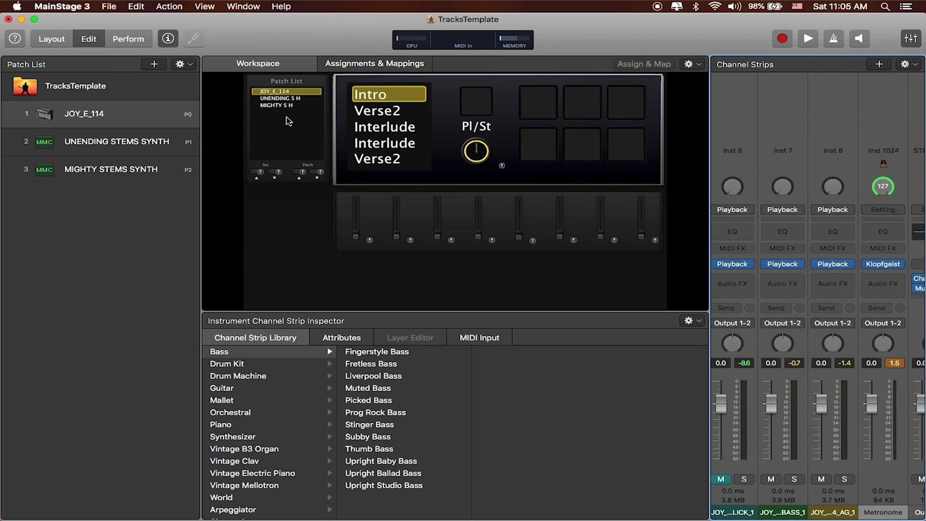
pyautogui.hscroll(-3, 858, 198)
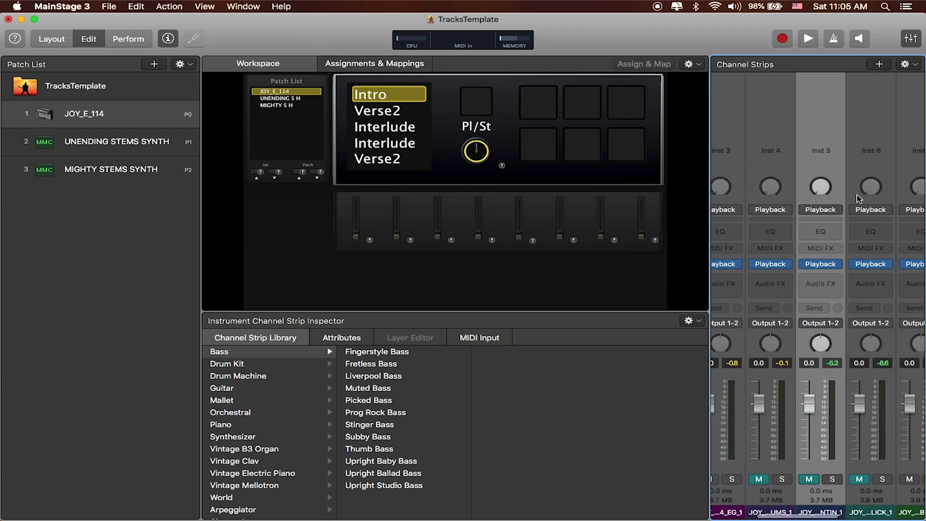
pyautogui.hscroll(1, 858, 198)
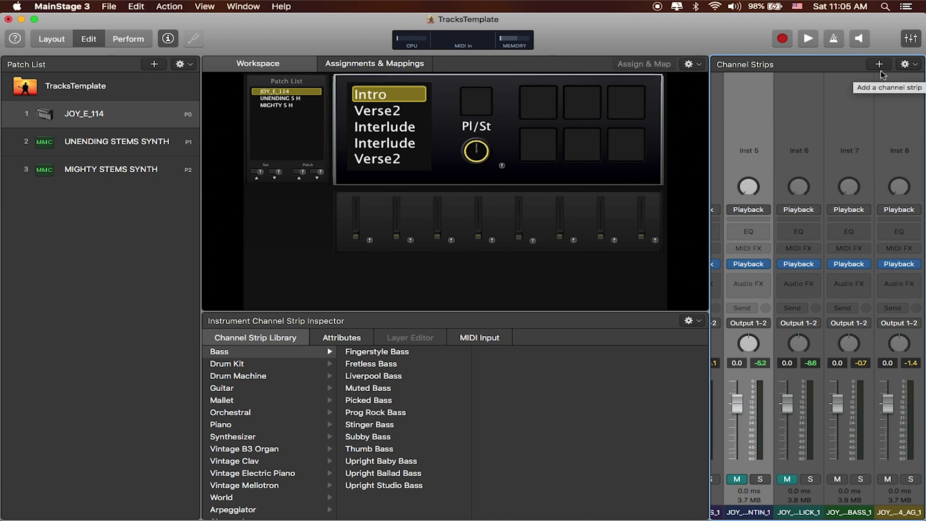
# - Add a new instrument channel strip, Inst 23, and load stereo Ultrabeat on it
pyautogui.click(879, 66)
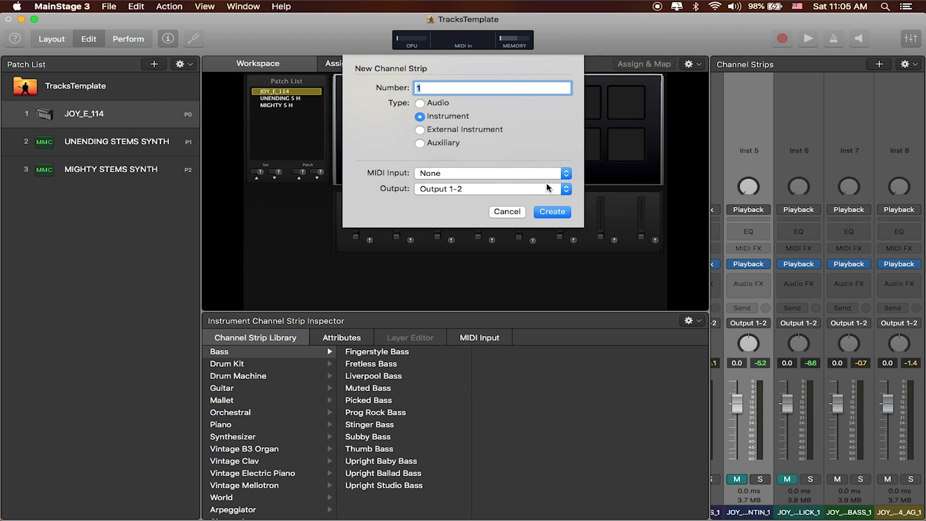
pyautogui.click(558, 213)
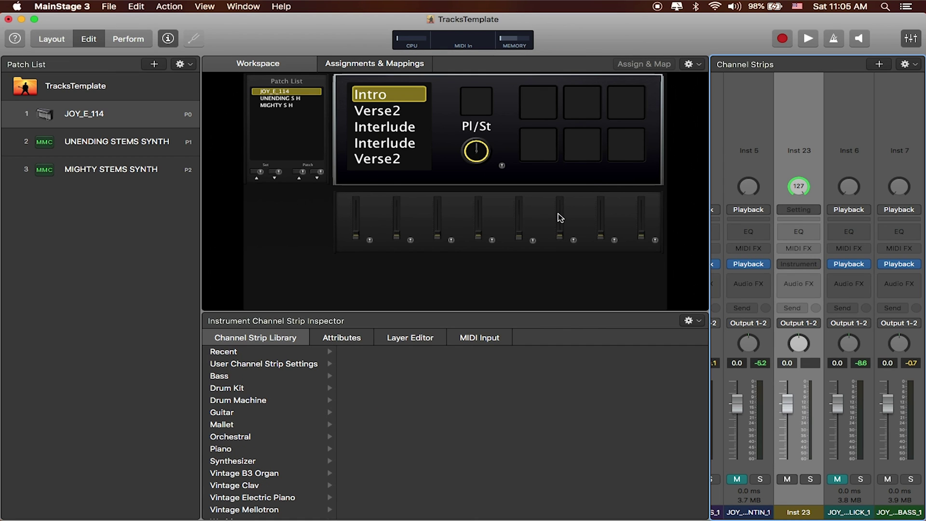
pyautogui.click(815, 264)
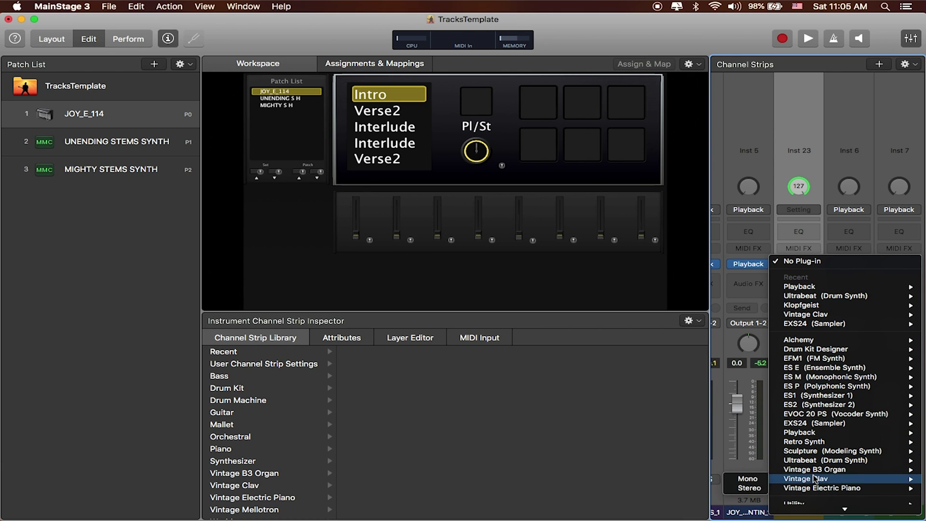
pyautogui.moveTo(827, 461)
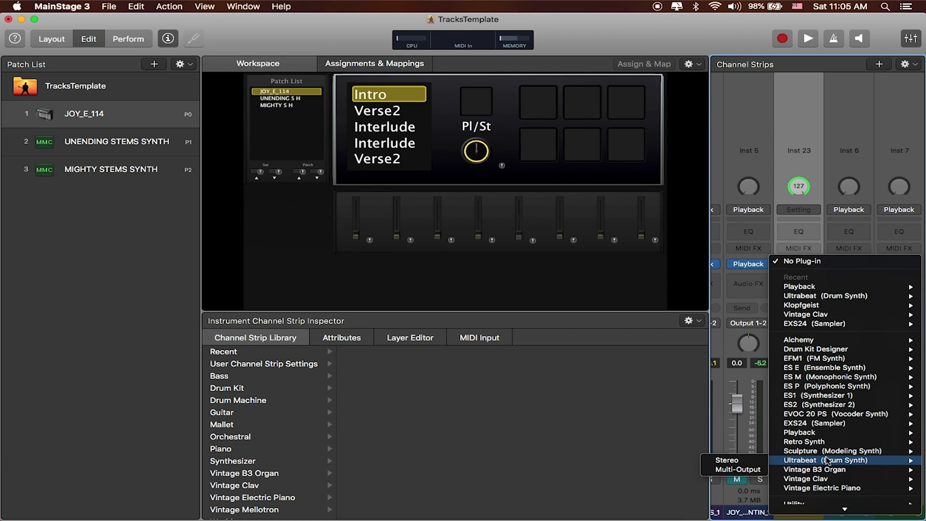
pyautogui.click(736, 462)
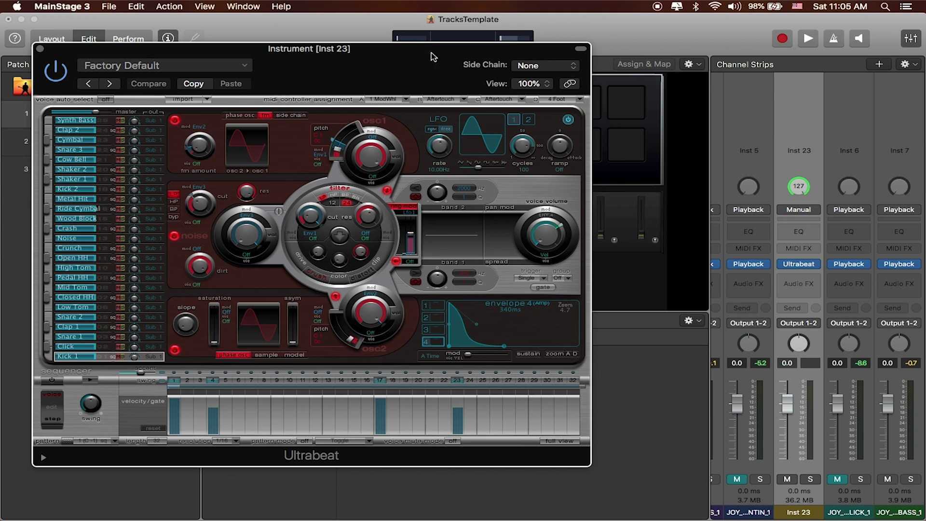
pyautogui.moveTo(431, 57); pyautogui.dragTo(542, 54)
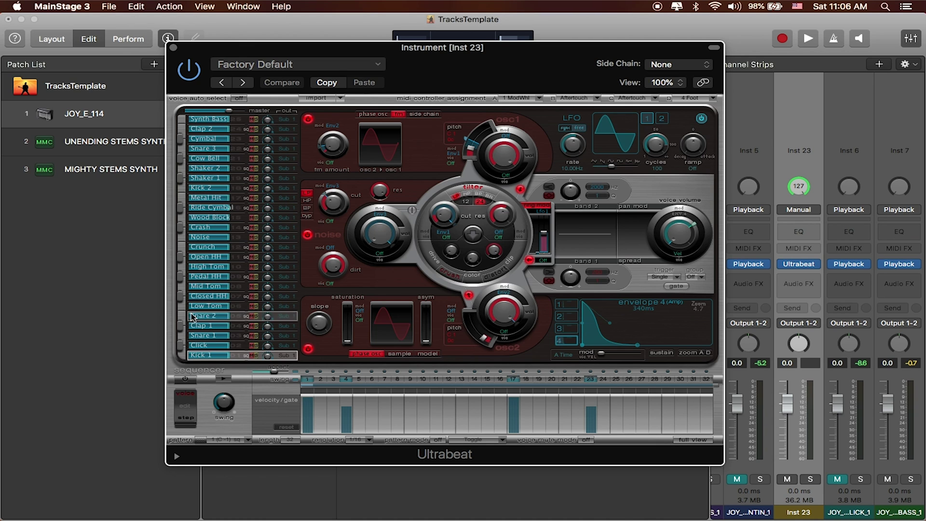
# - Audition the Factory Default kit voices from Kick 1 upward
pyautogui.click(182, 357)
pyautogui.click(181, 344)
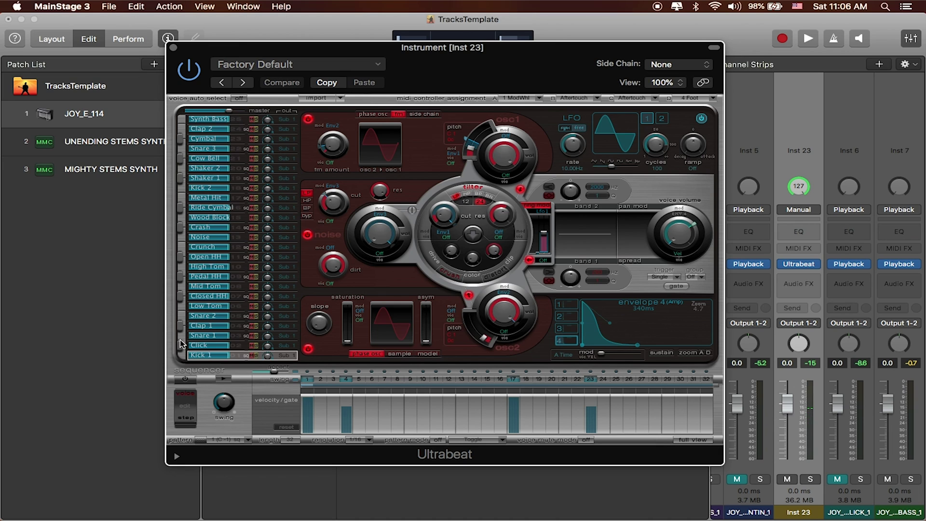
pyautogui.click(181, 326)
pyautogui.click(181, 306)
pyautogui.click(179, 286)
pyautogui.click(180, 267)
pyautogui.click(180, 237)
pyautogui.click(180, 208)
pyautogui.click(182, 168)
pyautogui.click(181, 139)
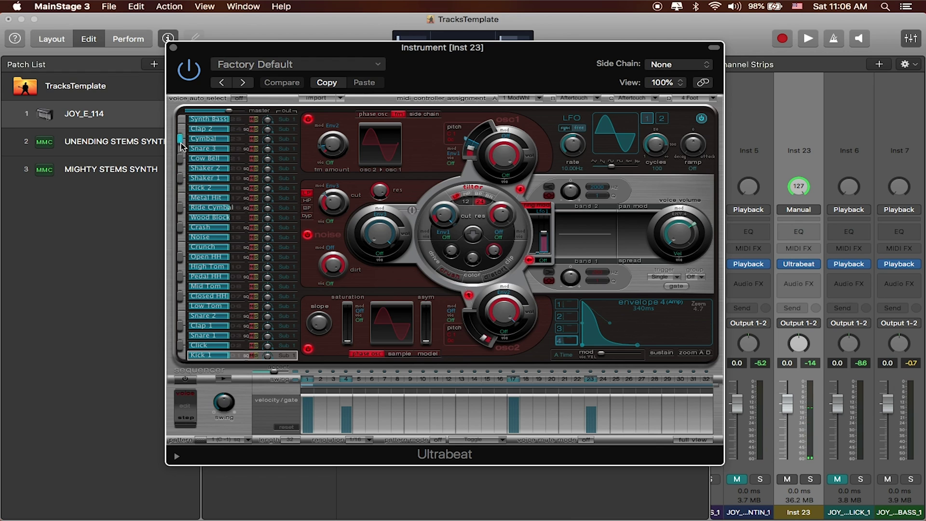
# - Load the Analog Techno Kit and audition voices such as Main Kick, Glass Rim, Hard Conga and Tick
pyautogui.click(379, 65)
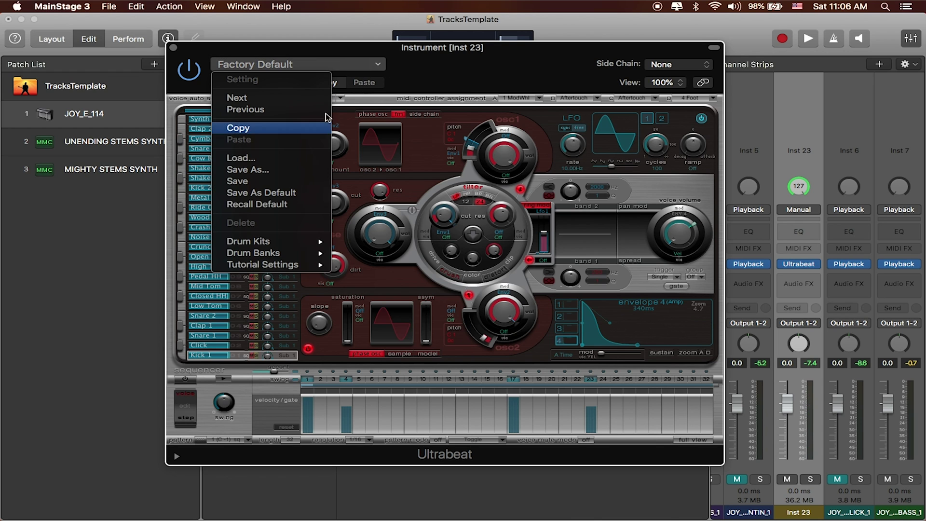
pyautogui.moveTo(285, 241)
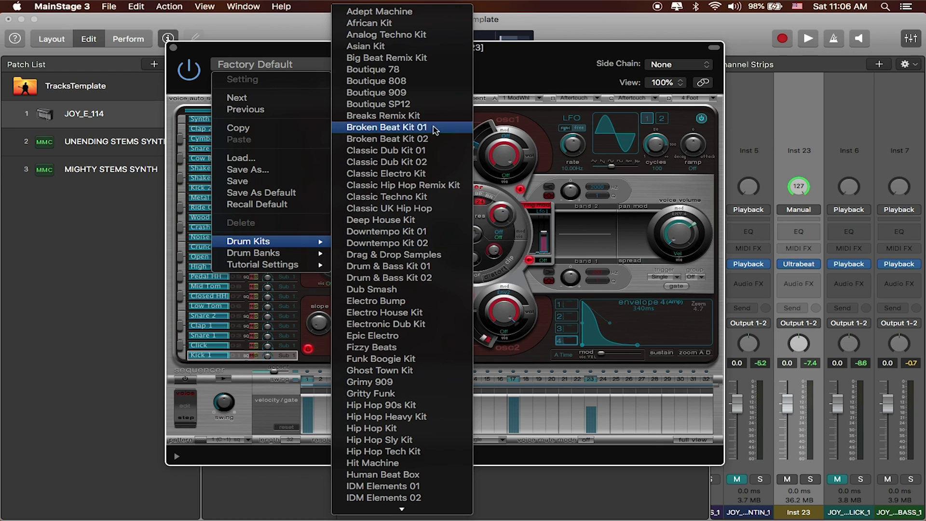
pyautogui.click(441, 34)
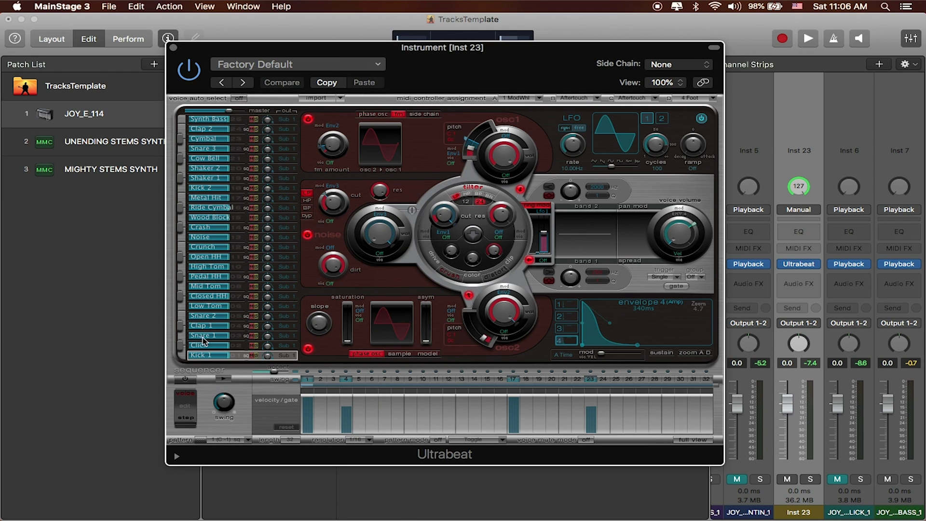
pyautogui.click(182, 356)
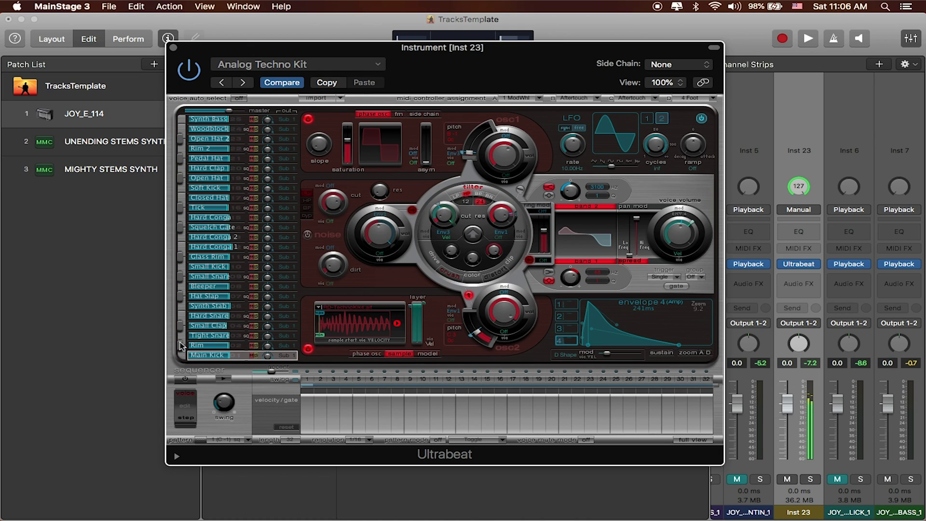
pyautogui.click(182, 346)
pyautogui.click(182, 326)
pyautogui.click(182, 296)
pyautogui.click(182, 296)
pyautogui.click(181, 258)
pyautogui.click(182, 258)
pyautogui.click(182, 237)
pyautogui.click(182, 218)
pyautogui.click(181, 208)
# - Load the Percussion Bank drum set from Ultrabeat's preset menu
pyautogui.click(352, 69)
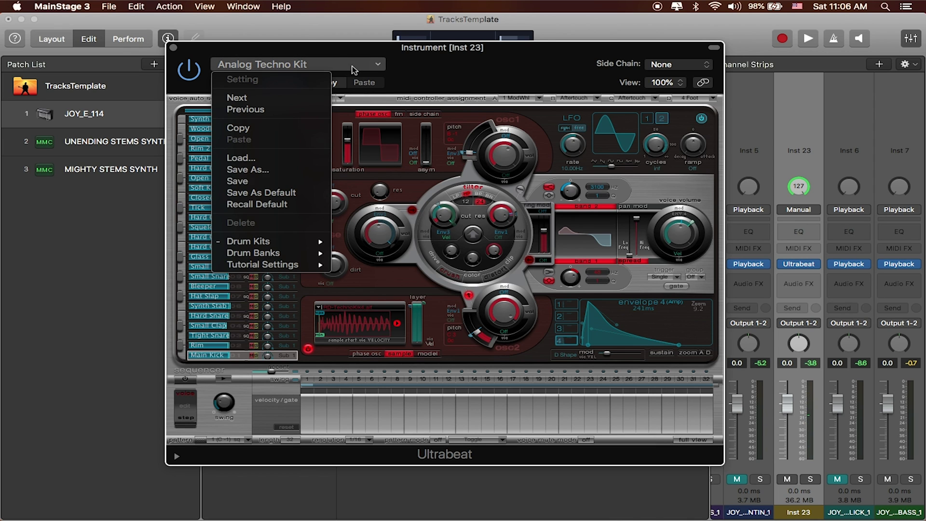
pyautogui.moveTo(270, 256)
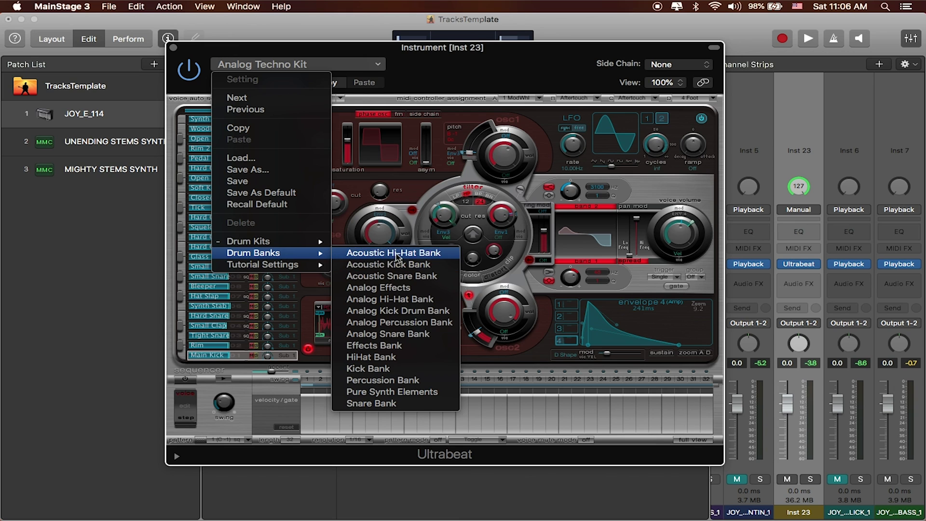
pyautogui.click(432, 384)
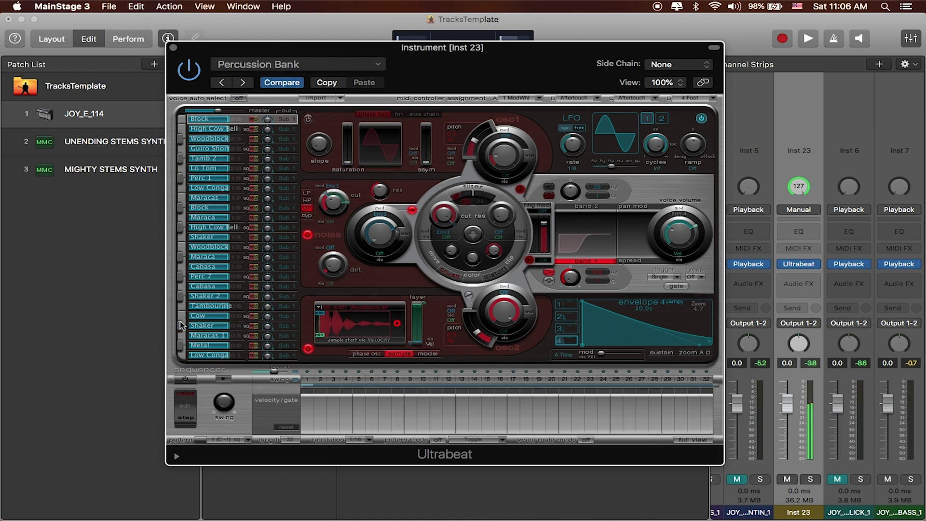
pyautogui.click(180, 297)
pyautogui.click(182, 279)
pyautogui.click(181, 252)
pyautogui.click(181, 242)
pyautogui.click(181, 239)
pyautogui.click(181, 227)
pyautogui.click(180, 208)
pyautogui.click(180, 209)
pyautogui.click(181, 208)
pyautogui.click(181, 209)
pyautogui.click(181, 208)
pyautogui.click(180, 227)
pyautogui.click(181, 227)
pyautogui.click(180, 208)
pyautogui.click(181, 228)
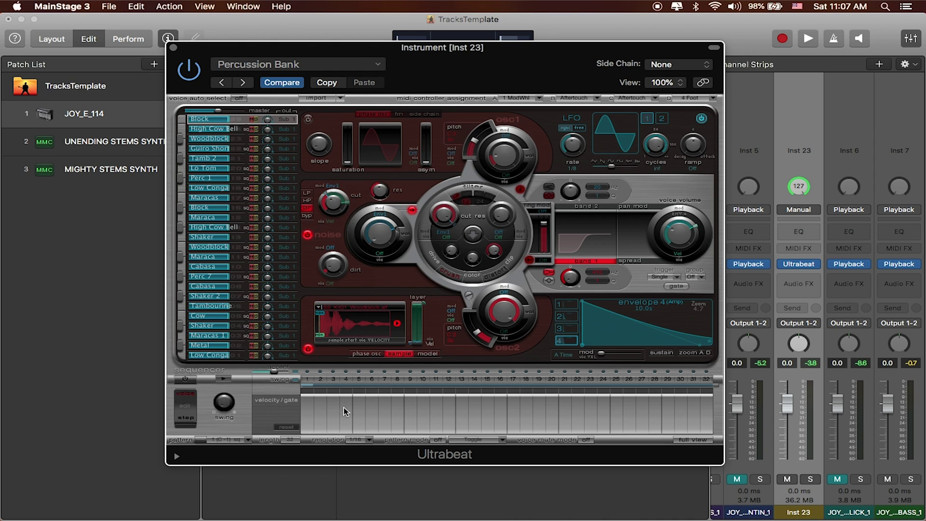
# - Switch on Ultrabeat's step sequencer and briefly play the pattern
pyautogui.click(186, 381)
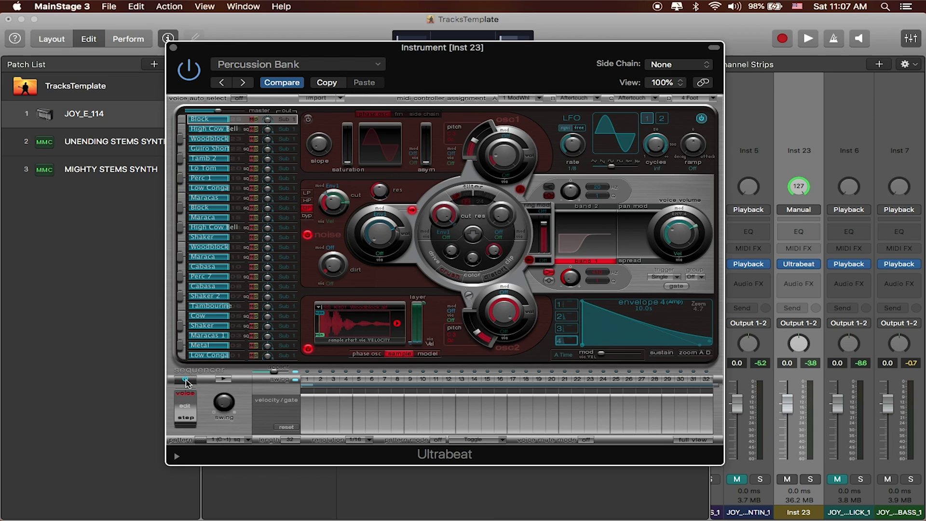
pyautogui.click(224, 379)
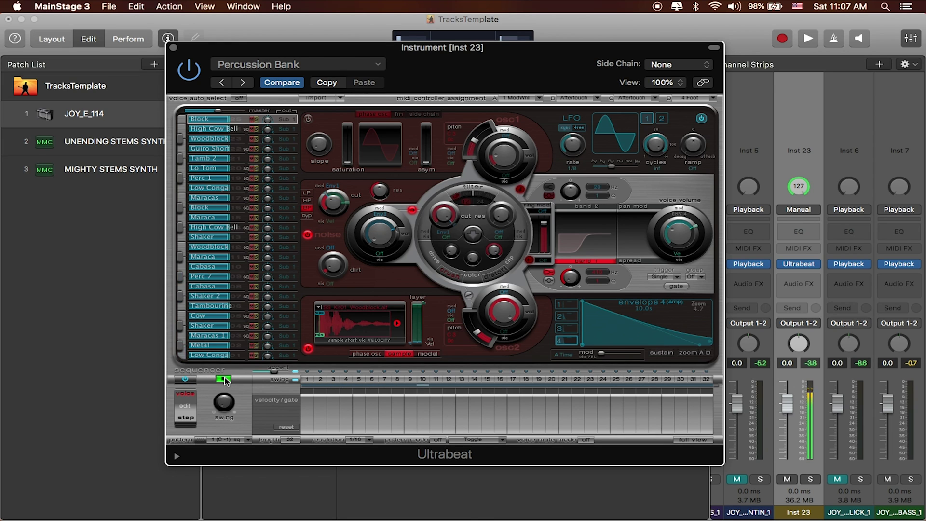
pyautogui.click(224, 380)
# - Select sequencer pattern 10 (A -1) and show the full step grid for every voice
pyautogui.click(242, 437)
pyautogui.moveTo(240, 508)
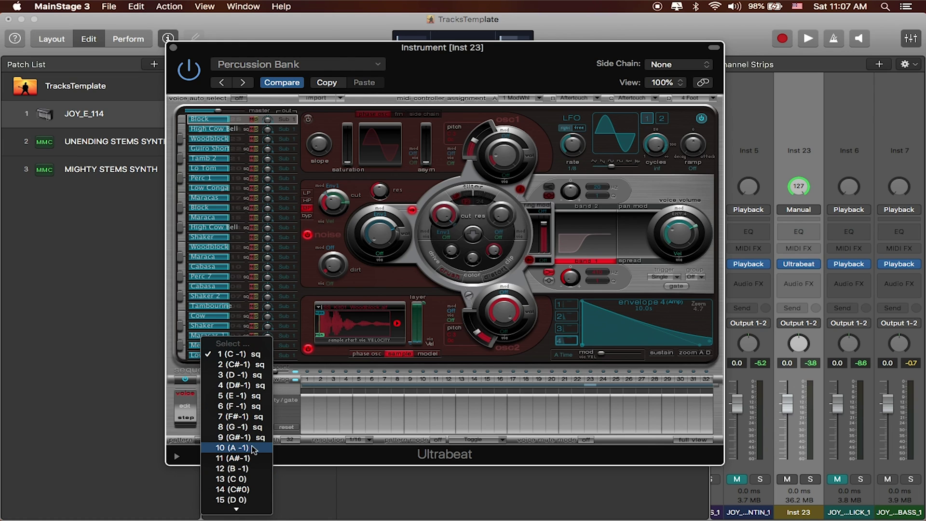
pyautogui.click(257, 450)
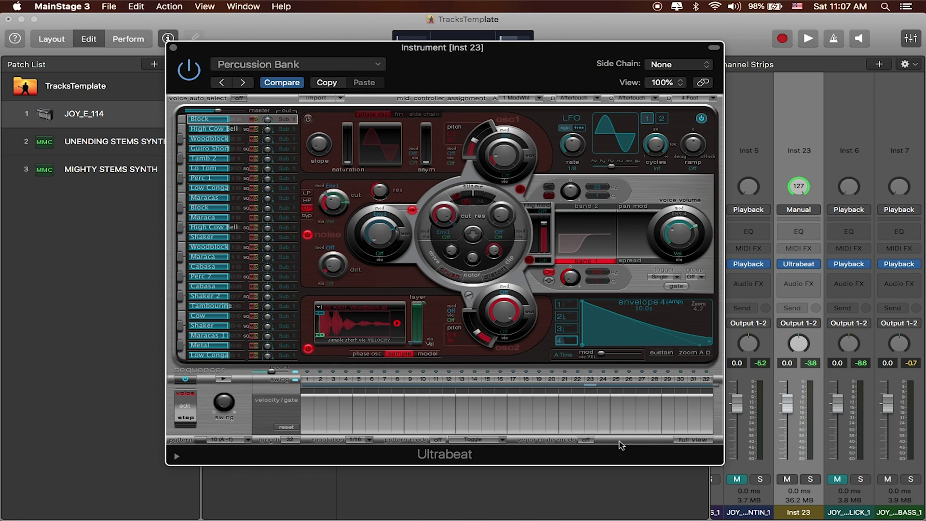
pyautogui.click(693, 441)
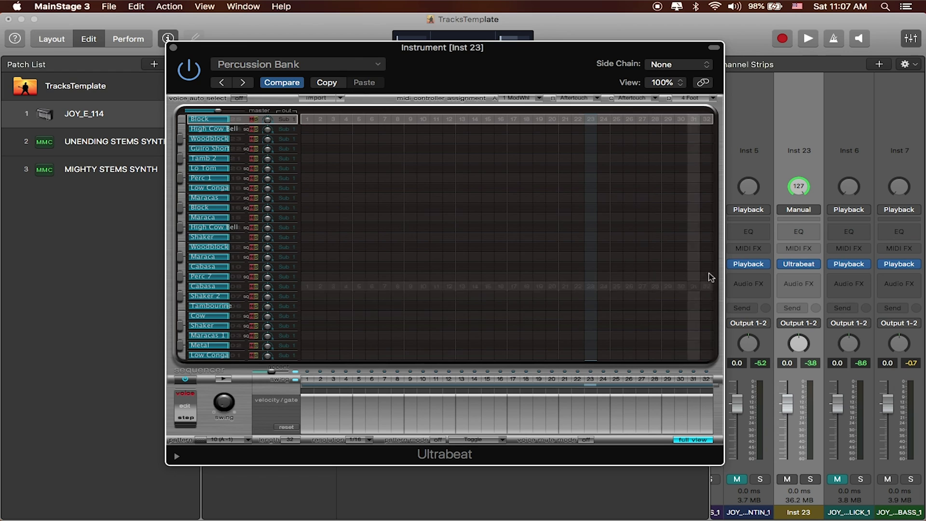
# - Shorten the pattern to 8 steps and turn on Block steps 1 and 5
pyautogui.moveTo(718, 389); pyautogui.dragTo(365, 407)
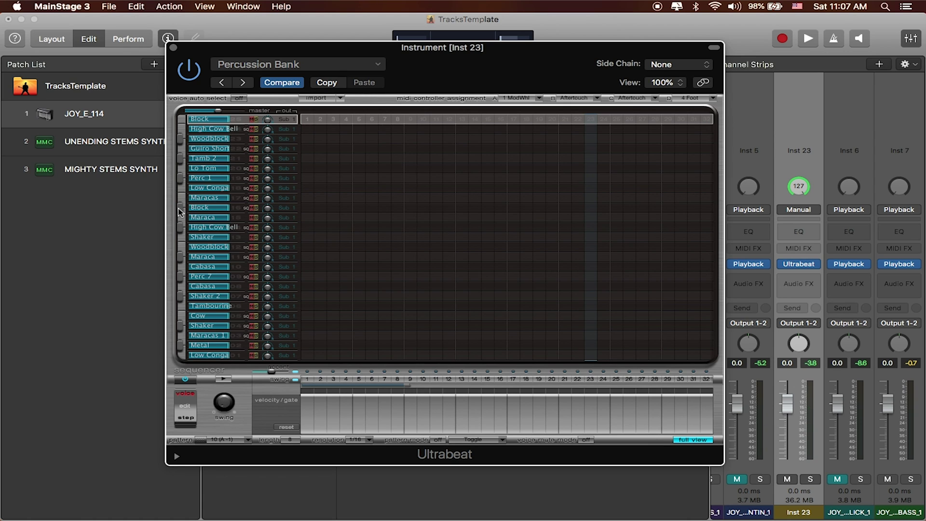
pyautogui.click(307, 355)
pyautogui.click(358, 355)
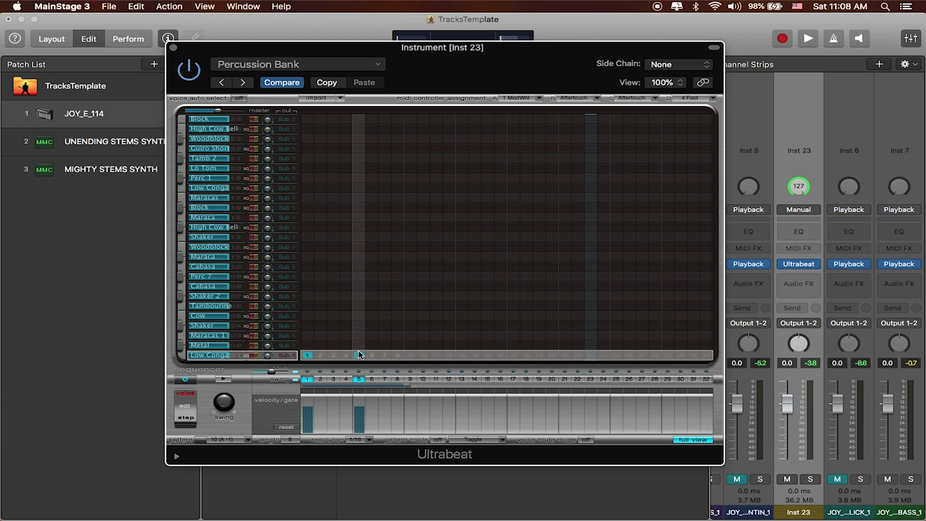
pyautogui.click(307, 355)
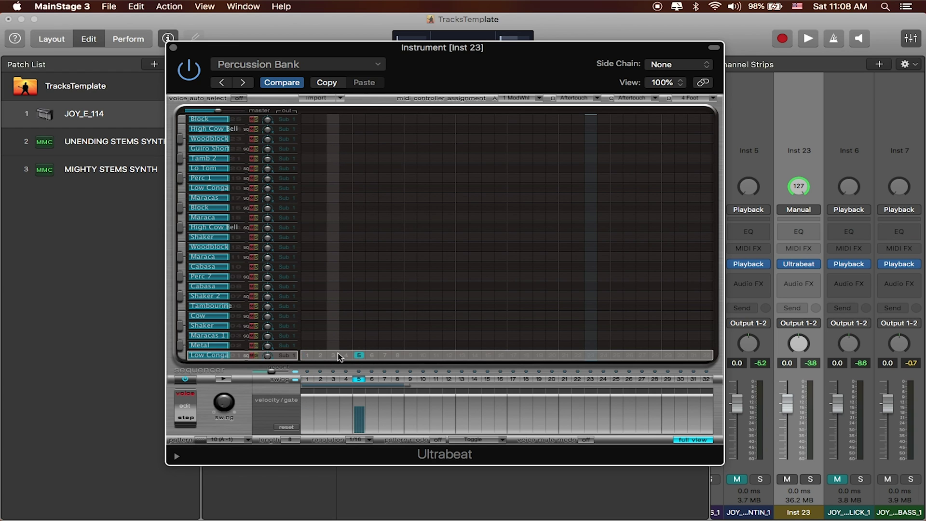
pyautogui.click(360, 355)
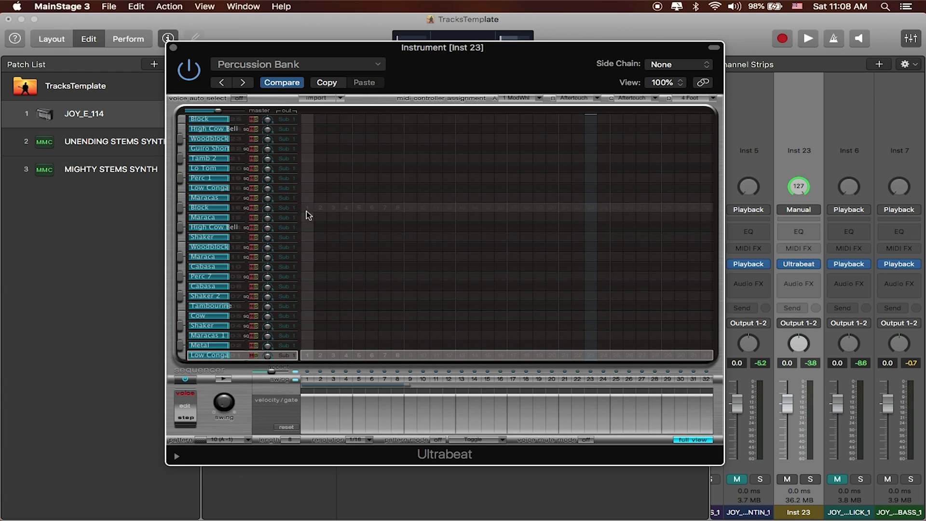
pyautogui.click(307, 207)
pyautogui.click(358, 208)
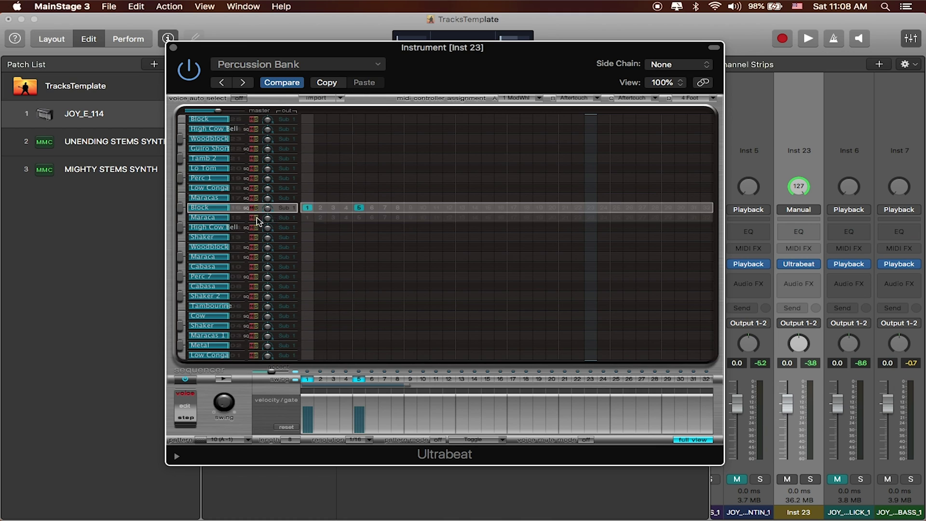
# - Turn on High Cow Bell steps 2, 3, 4, 6, 7 and 8, then play the pattern
pyautogui.click(201, 225)
pyautogui.click(320, 228)
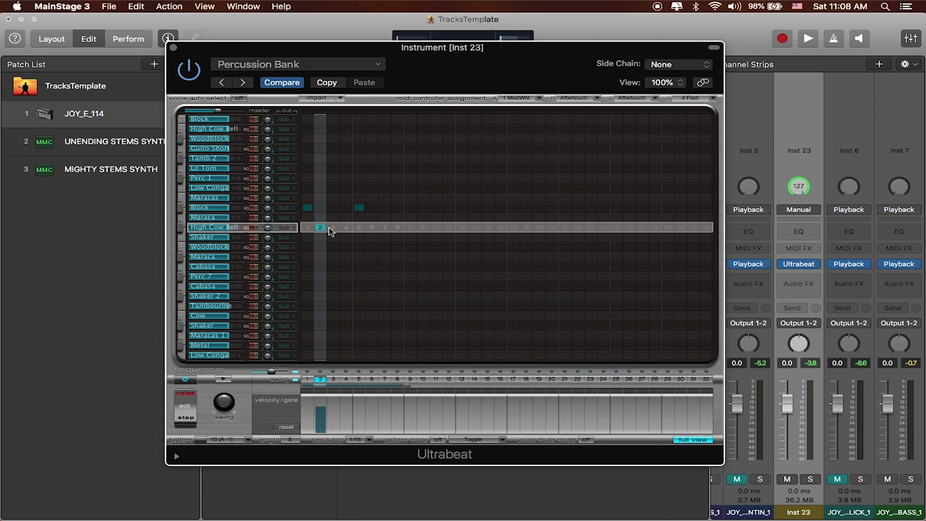
pyautogui.click(333, 227)
pyautogui.click(346, 228)
pyautogui.click(377, 227)
pyautogui.click(385, 227)
pyautogui.click(398, 227)
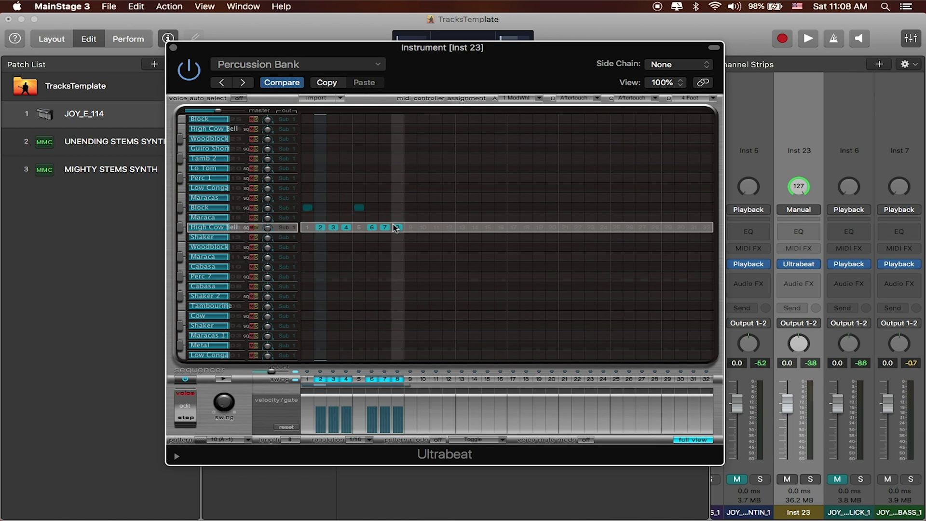
pyautogui.click(223, 380)
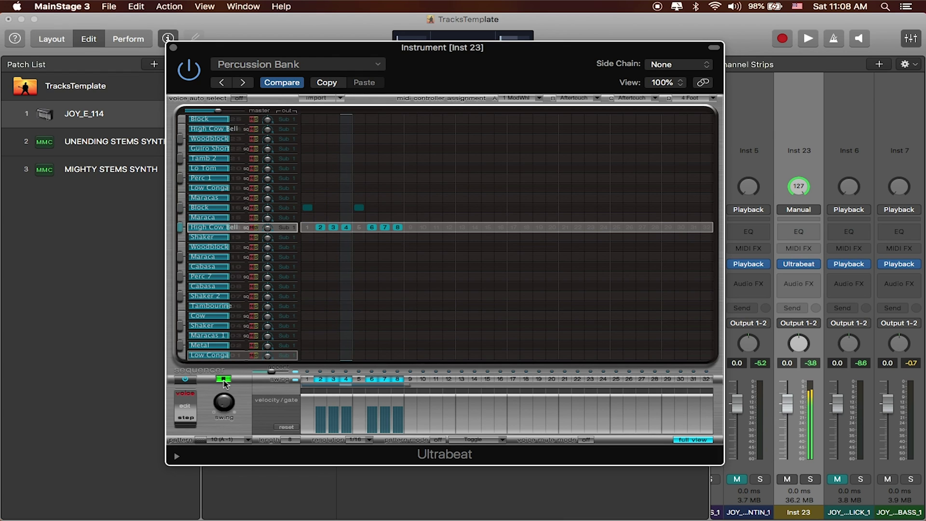
# - Clear High Cow Bell steps 2, 4, 6 and 8 and replay the pattern
pyautogui.click(321, 227)
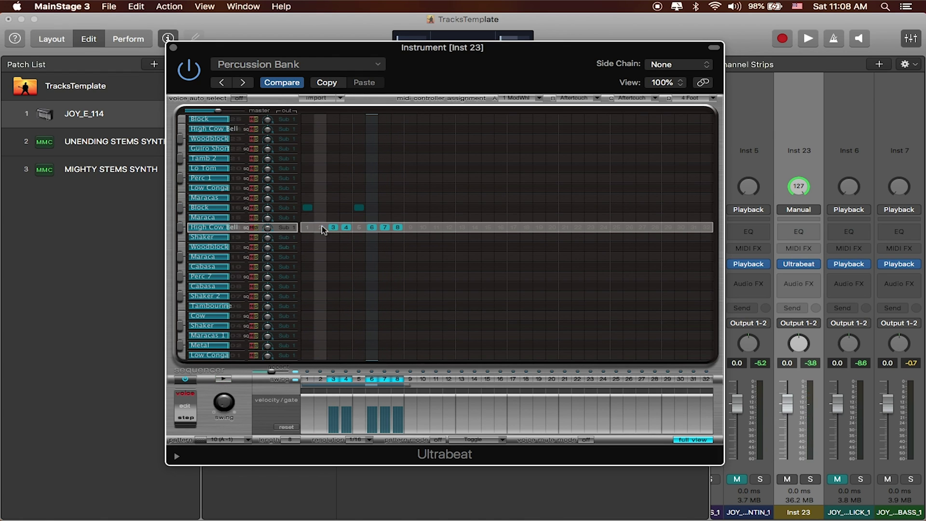
pyautogui.click(346, 227)
pyautogui.click(373, 227)
pyautogui.click(398, 227)
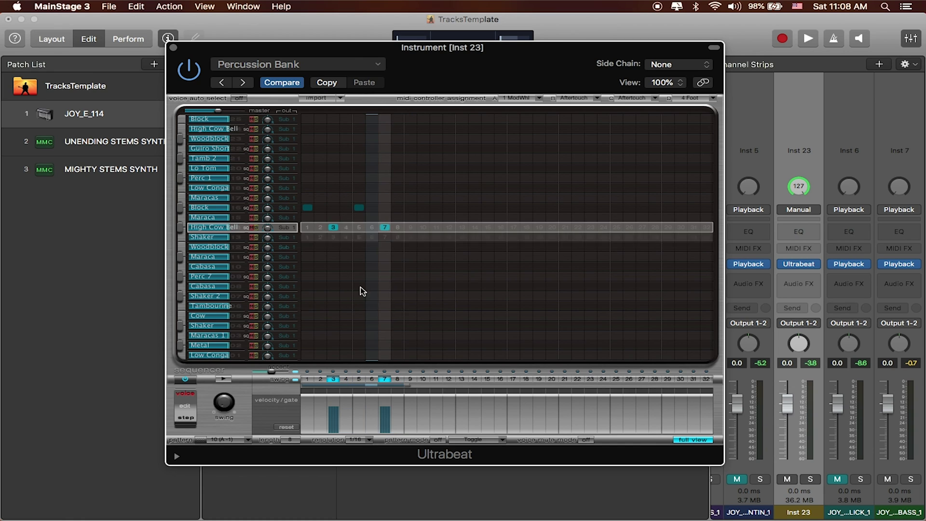
pyautogui.click(225, 379)
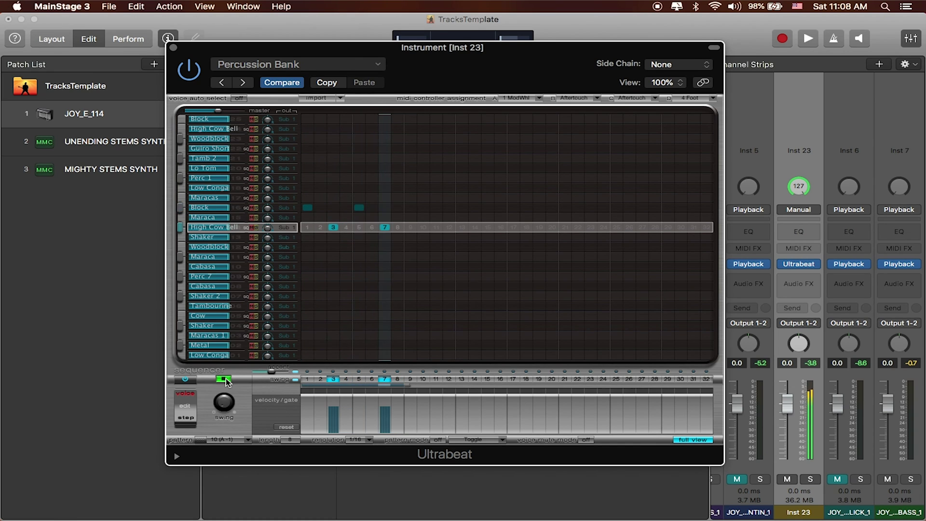
pyautogui.click(222, 379)
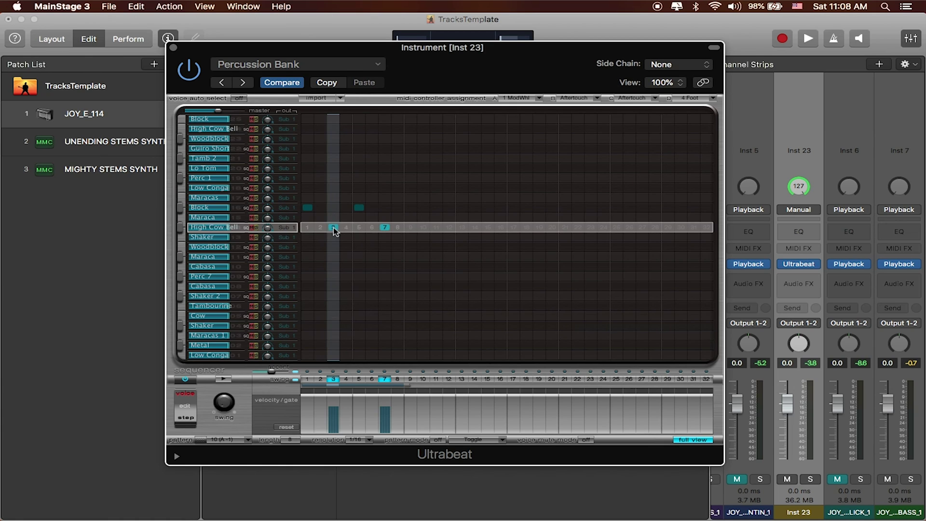
# - Move step 5 from Block to High Cow Bell and start the concert playing
pyautogui.click(359, 207)
pyautogui.click(359, 227)
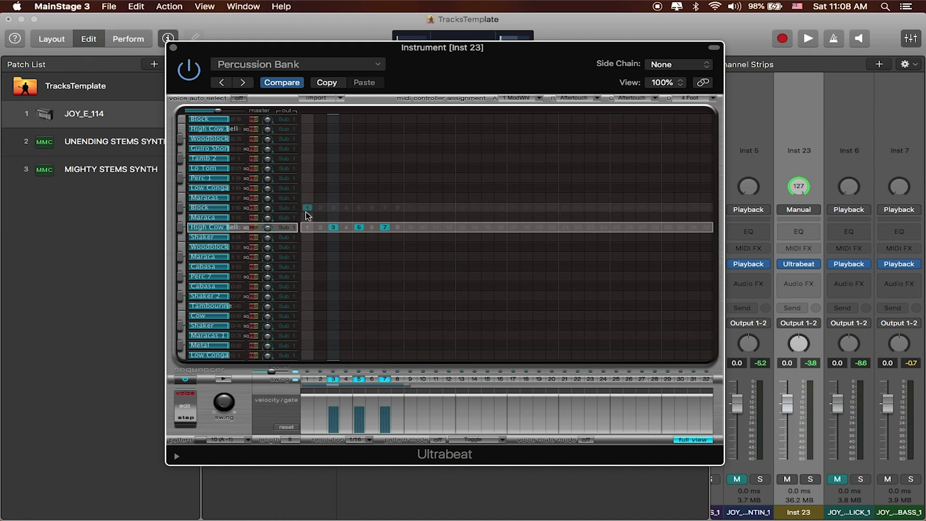
pyautogui.click(224, 379)
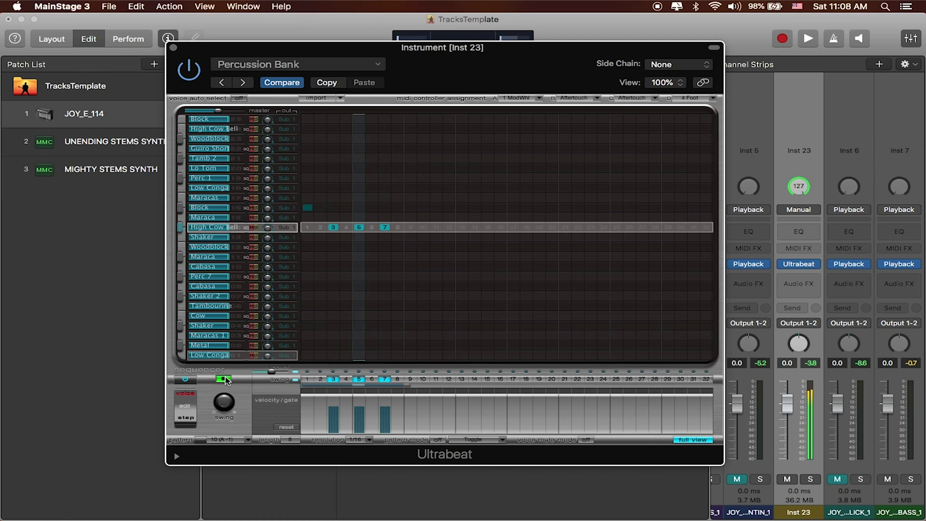
pyautogui.press('space')
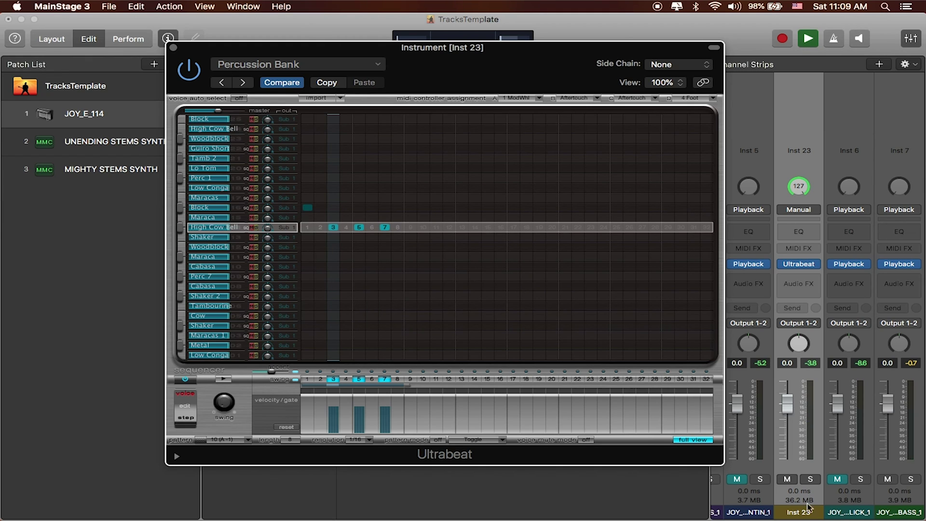
# - Stop concert playback, restart the Ultrabeat pattern, then stop playback again
pyautogui.click(837, 490)
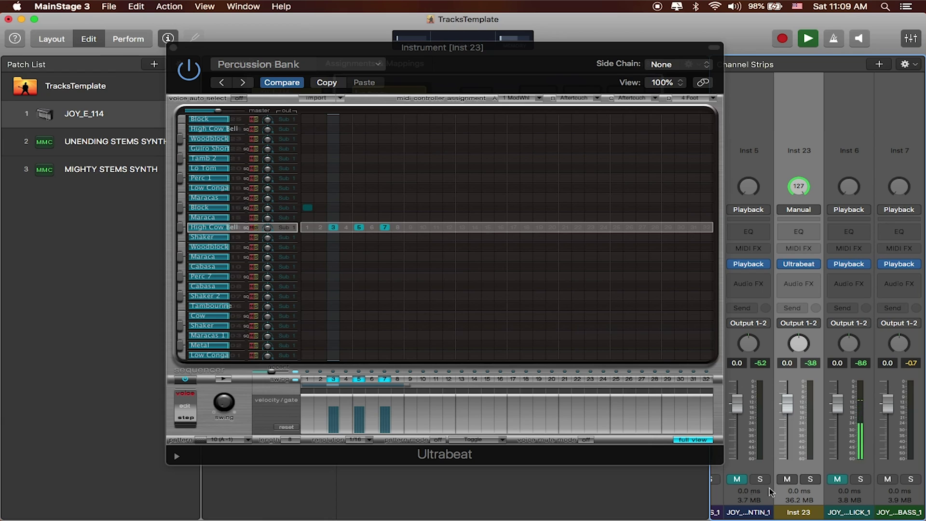
pyautogui.hscroll(-5, 730, 479)
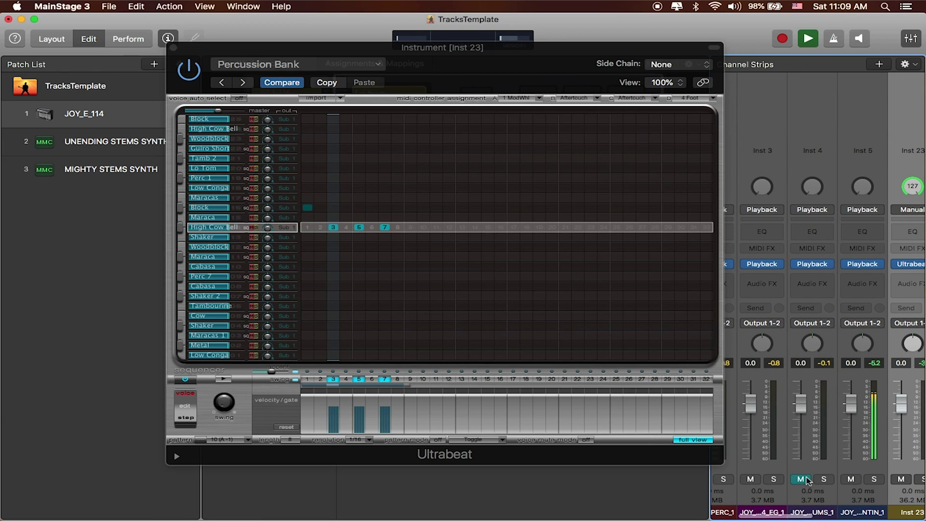
pyautogui.hscroll(-3, 751, 484)
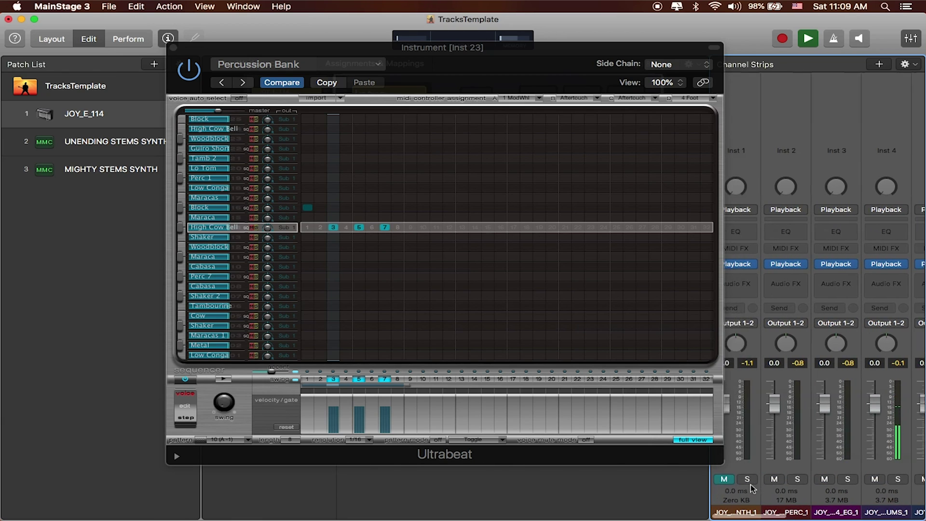
pyautogui.press('space')
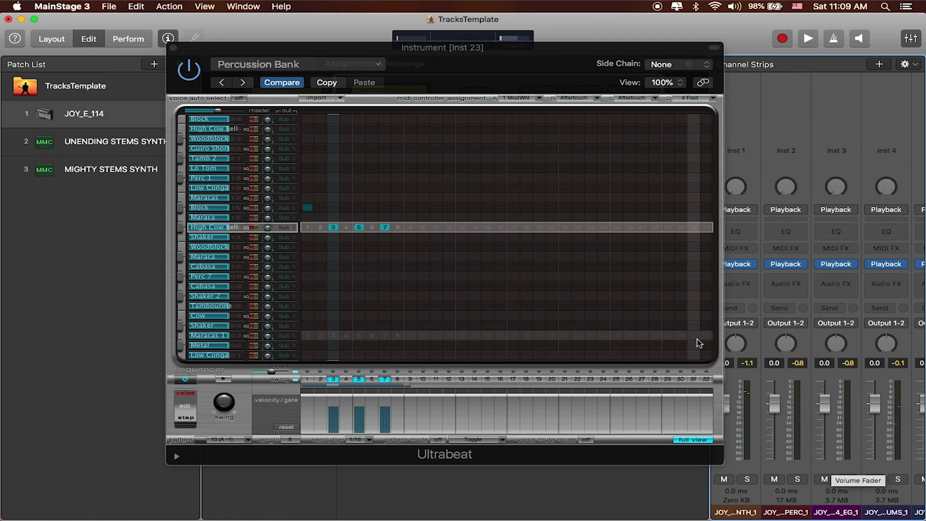
pyautogui.click(223, 379)
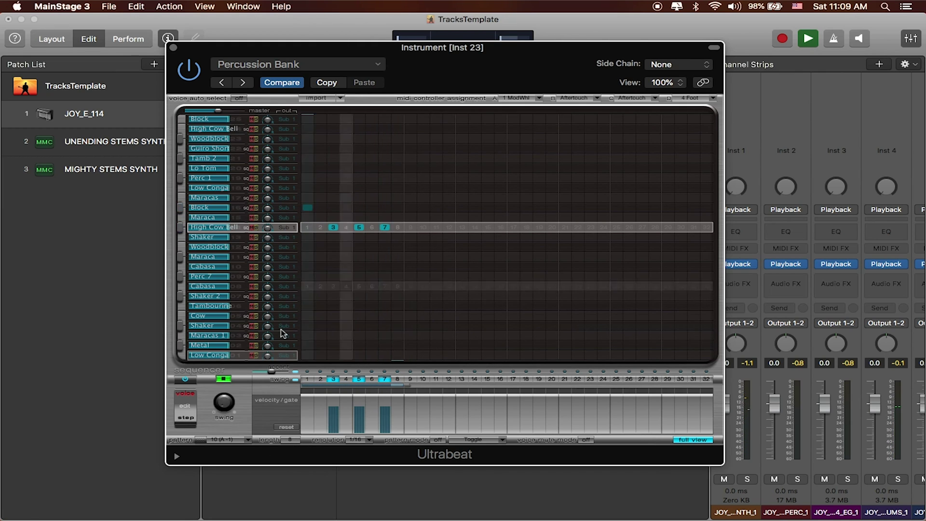
pyautogui.press('space')
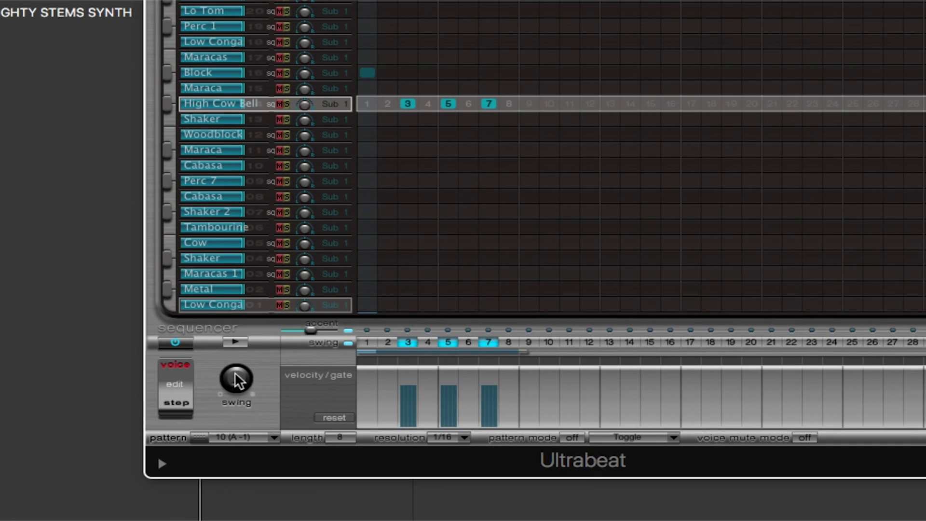
# - Turn Ultrabeat's swing up to 85% and start playback to hear it
pyautogui.moveTo(239, 384); pyautogui.dragTo(262, 195)
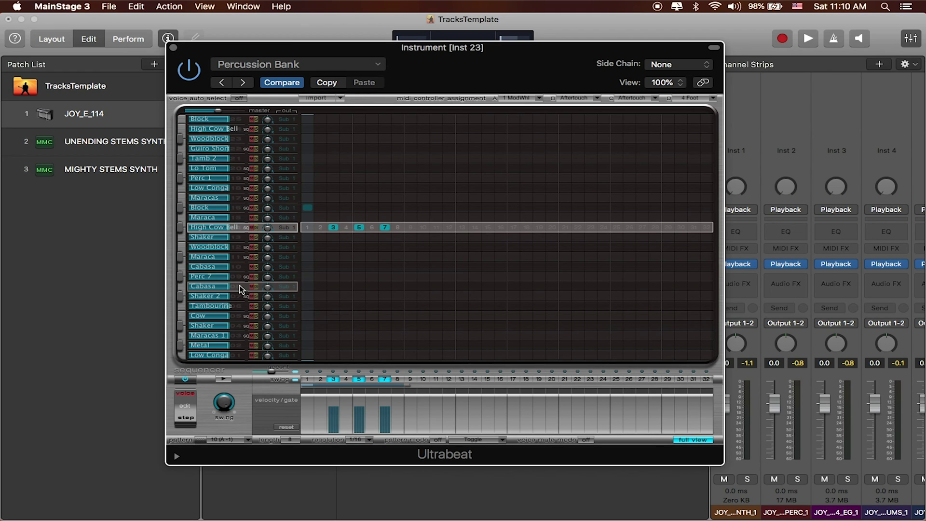
pyautogui.press('space')
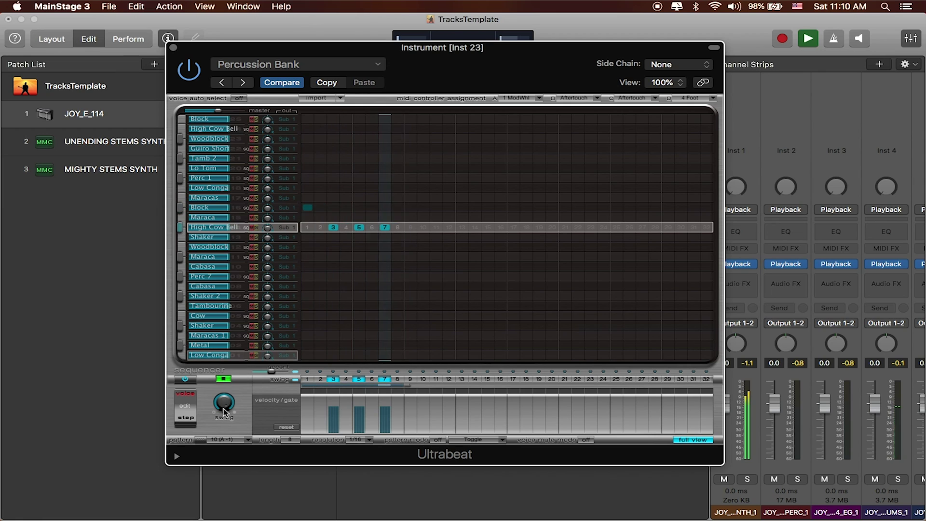
pyautogui.moveTo(224, 406)
pyautogui.moveTo(227, 409)
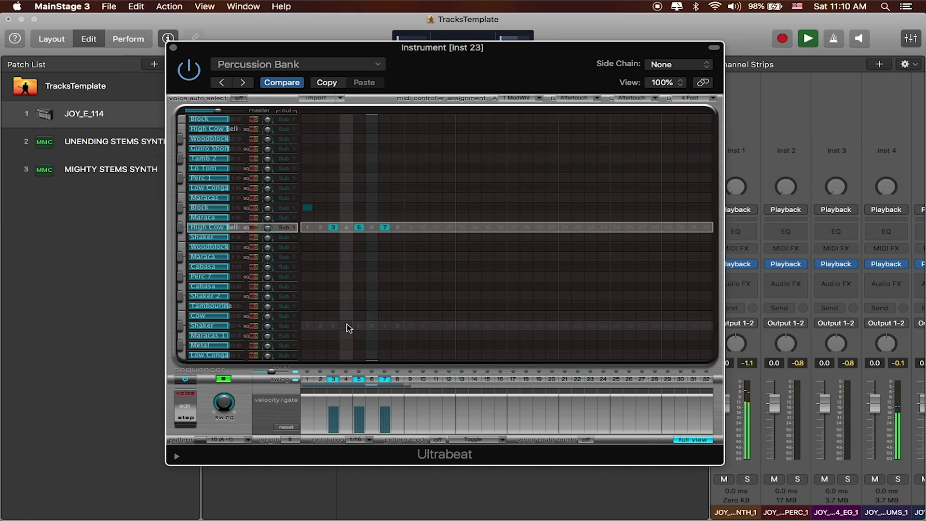
# - Turn on Maraca steps 2, 4, 6 and 8 and set the swing to 68.2%
pyautogui.click(321, 218)
pyautogui.click(346, 218)
pyautogui.click(371, 217)
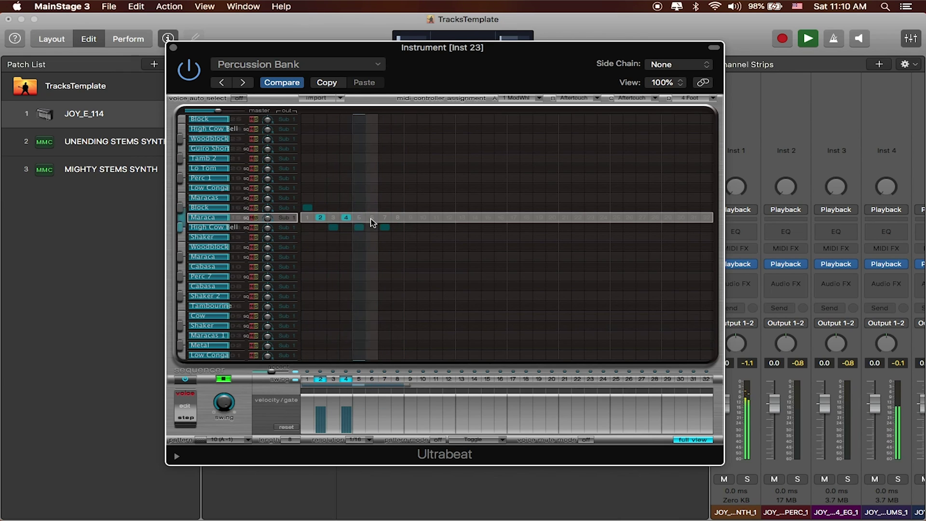
pyautogui.click(397, 218)
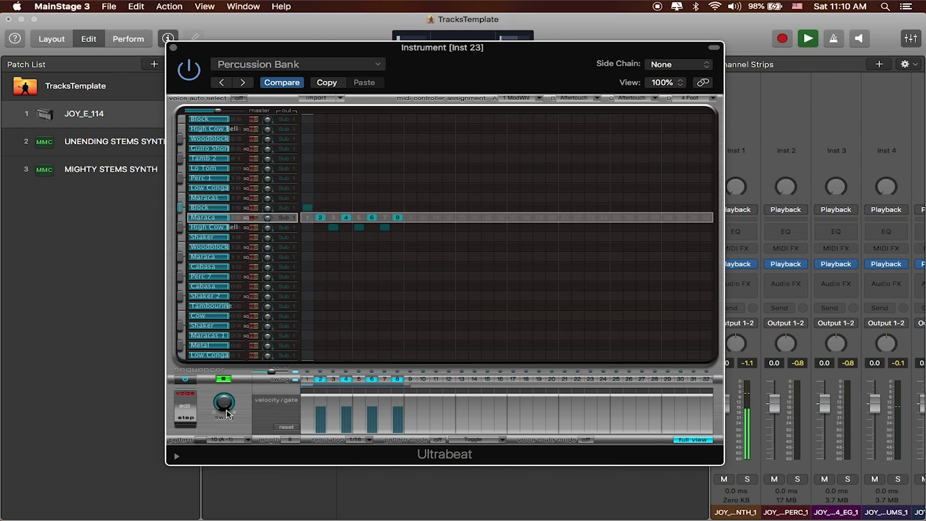
pyautogui.moveTo(225, 415); pyautogui.dragTo(227, 487)
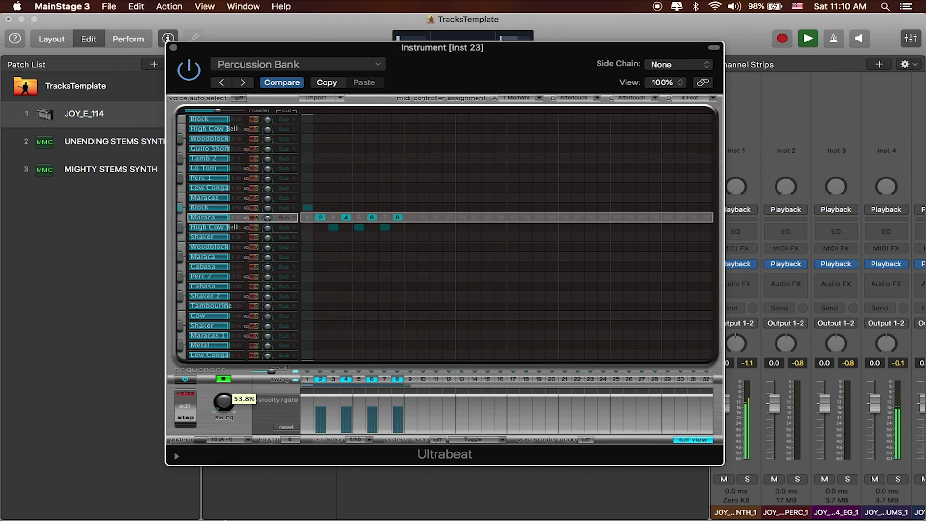
# - Stop playback and switch Maraca steps 2 and 6 back off
pyautogui.press('space')
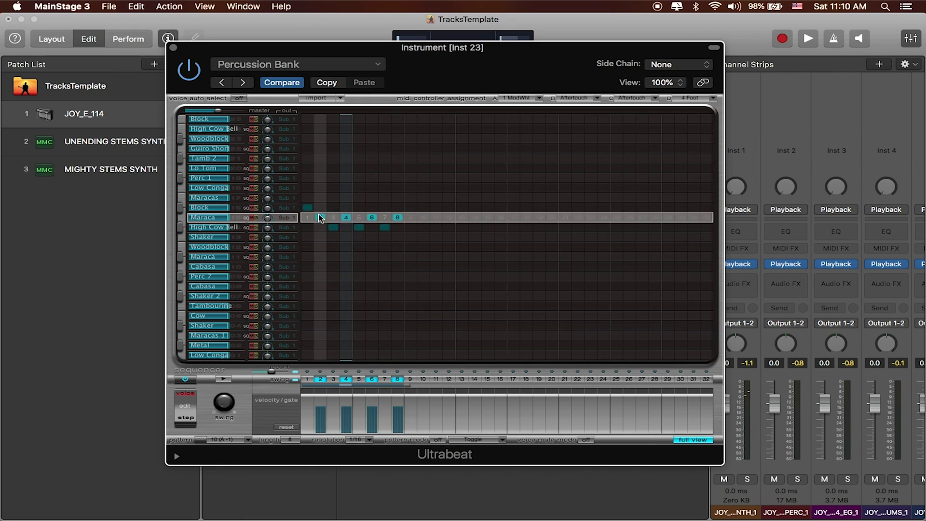
pyautogui.click(319, 217)
pyautogui.click(372, 218)
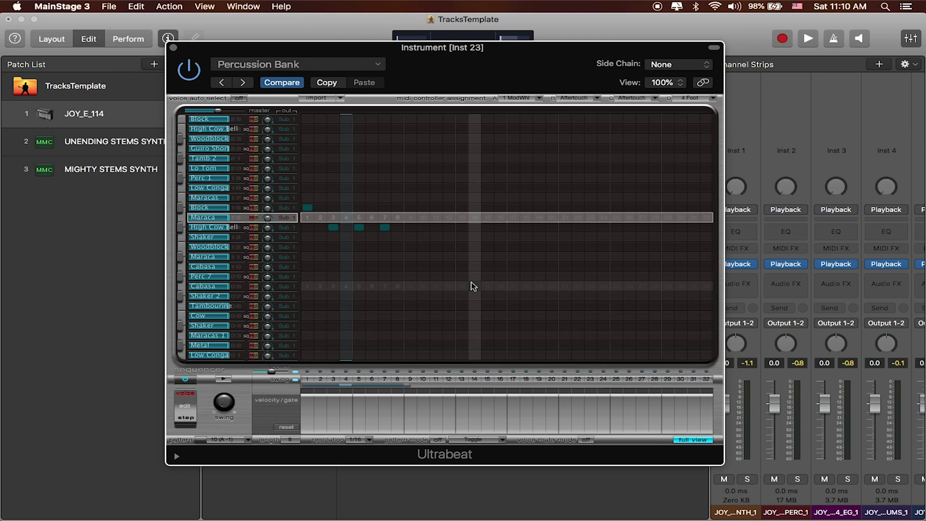
# - Close the Ultrabeat instrument window to return to the concert workspace
pyautogui.click(173, 48)
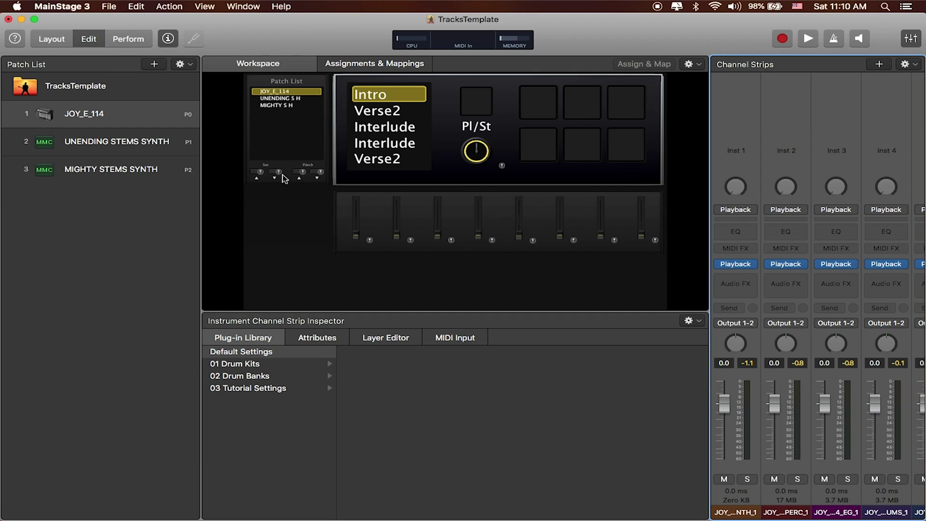